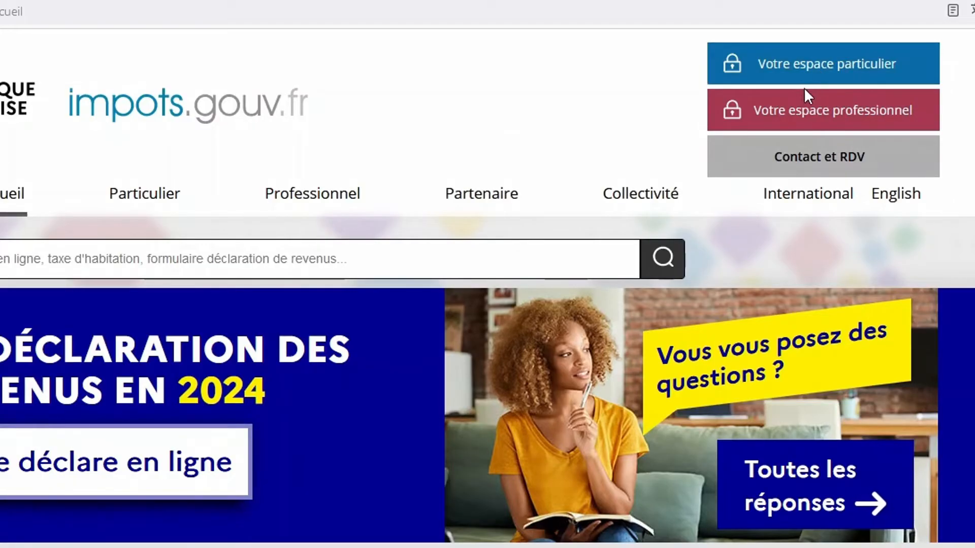
# Step: Open the sign-in page of the individual taxpayer space and submit the taxpayer's tax number
pyautogui.click(841, 76)
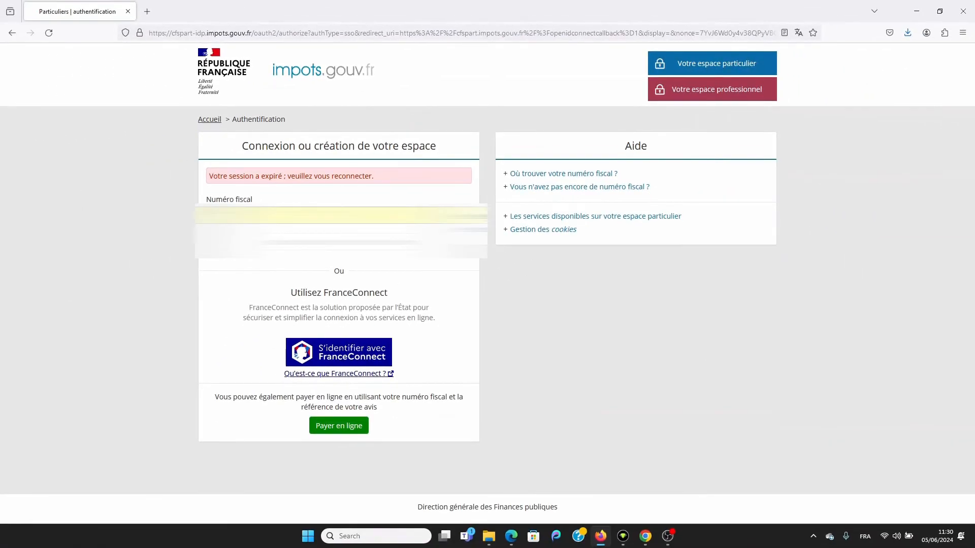
pyautogui.click(339, 215)
pyautogui.click(339, 235)
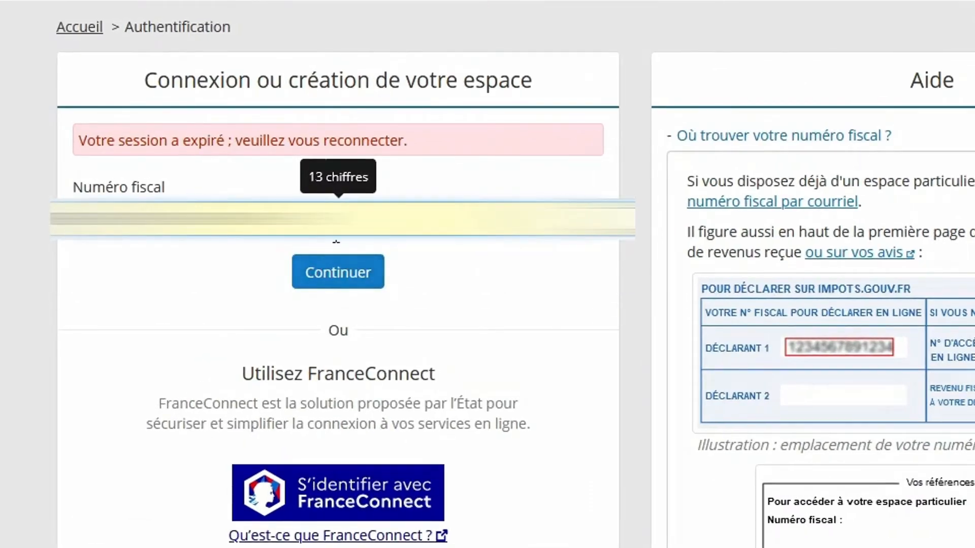
pyautogui.click(340, 275)
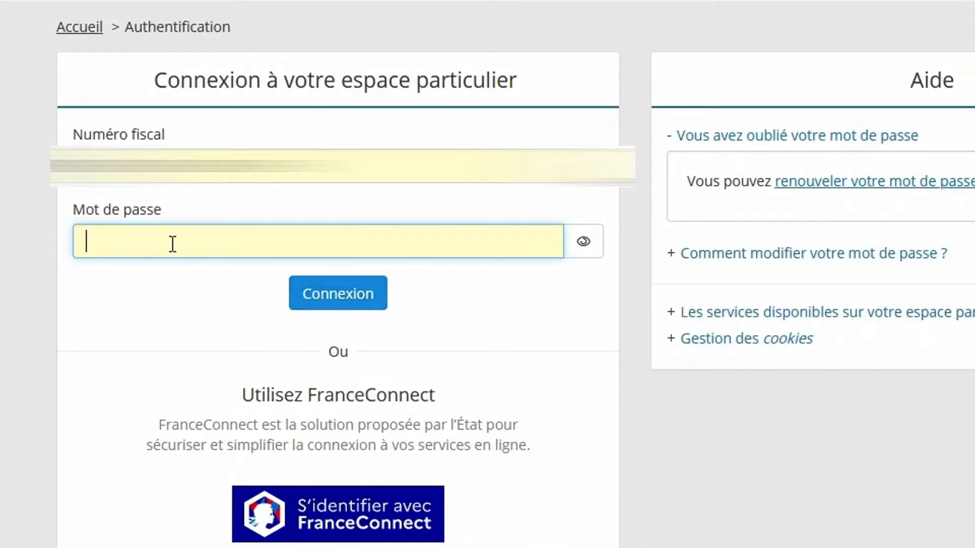
# Step: Enter the account password and sign in to the individual taxpayer space
pyautogui.write('•')
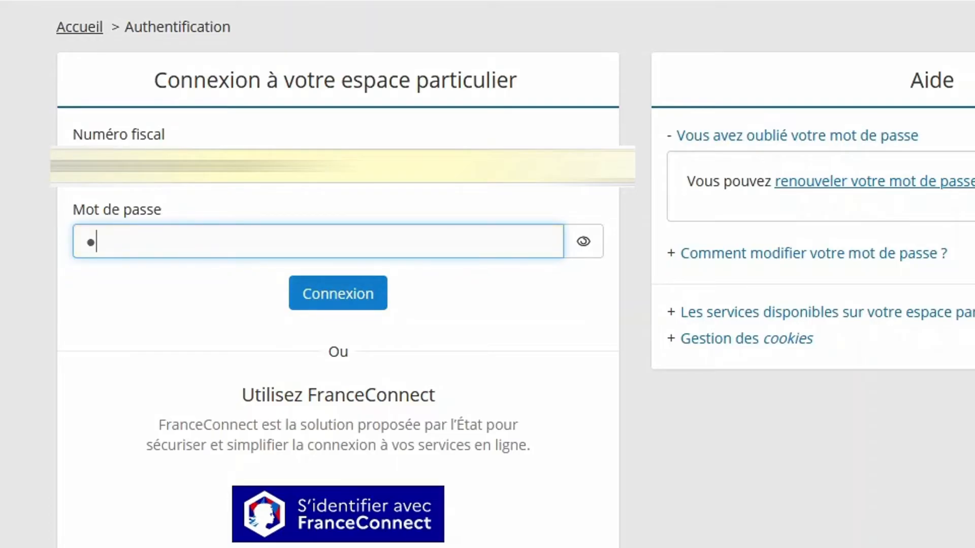
pyautogui.write('••')
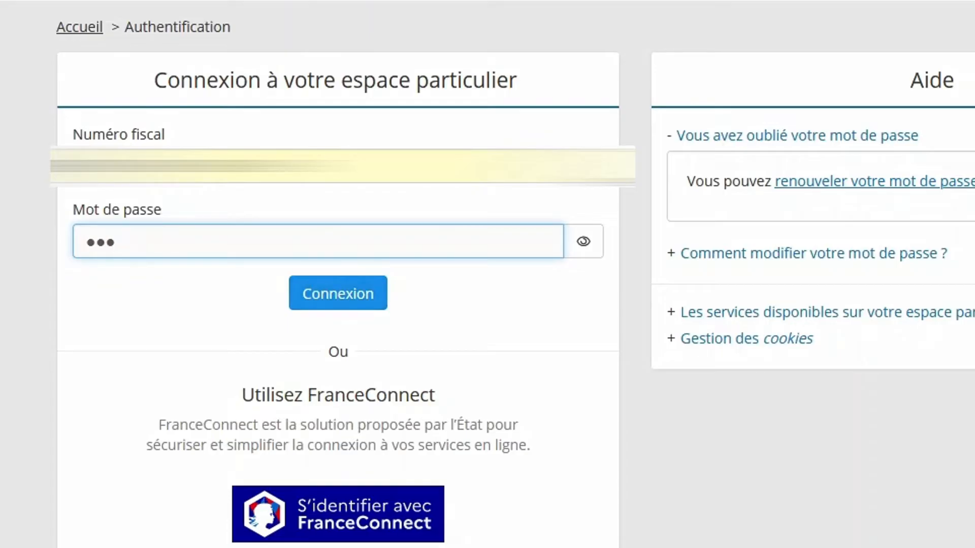
pyautogui.write('••')
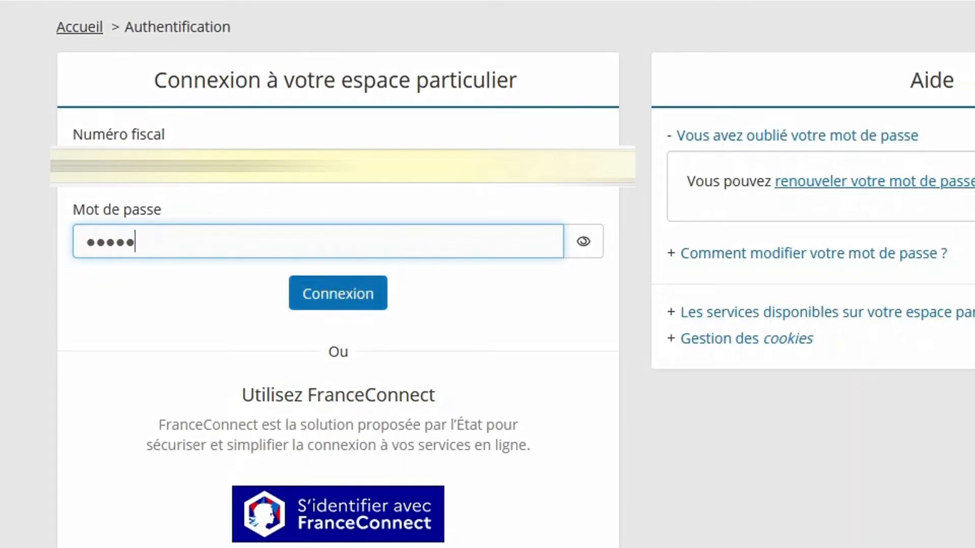
pyautogui.write('••')
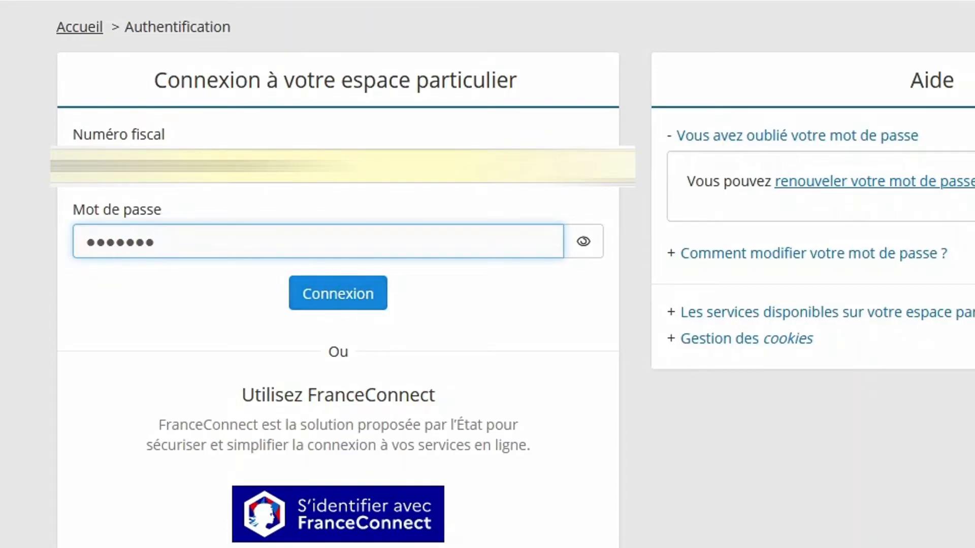
pyautogui.write('•••••••')
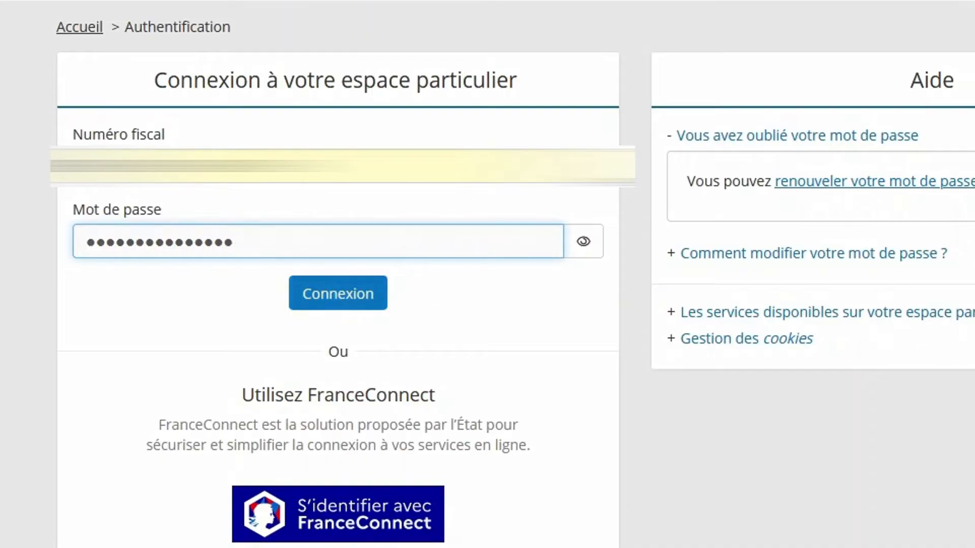
pyautogui.write('•')
pyautogui.click(337, 297)
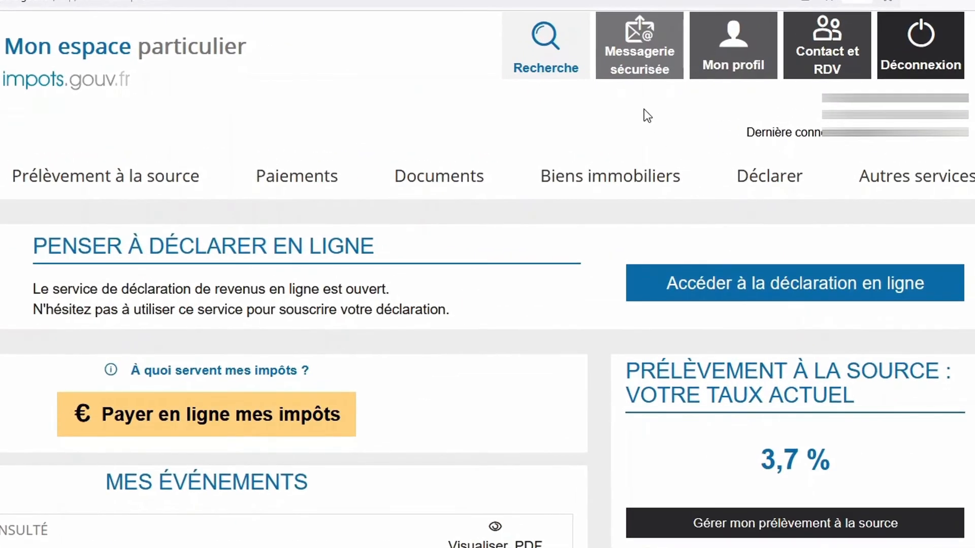
# Step: Open the most recent request in the secure messaging and read the administration's reply dated 04/06/2024
pyautogui.click(636, 74)
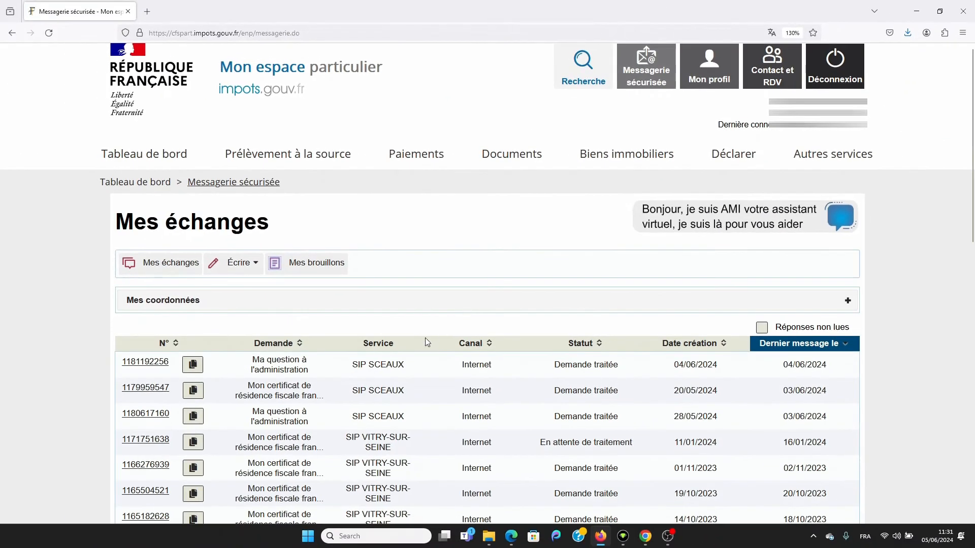
pyautogui.click(425, 373)
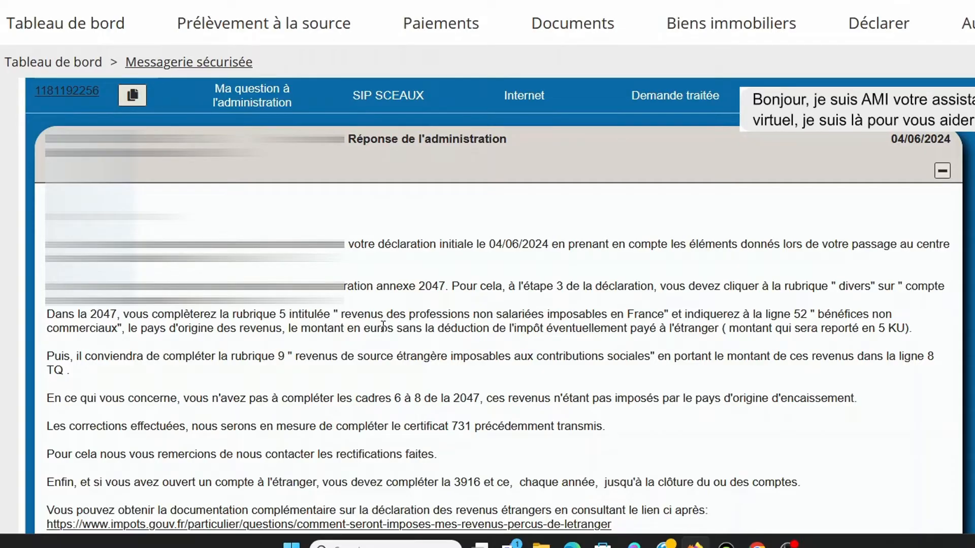
pyautogui.scroll(-2, 384, 333)
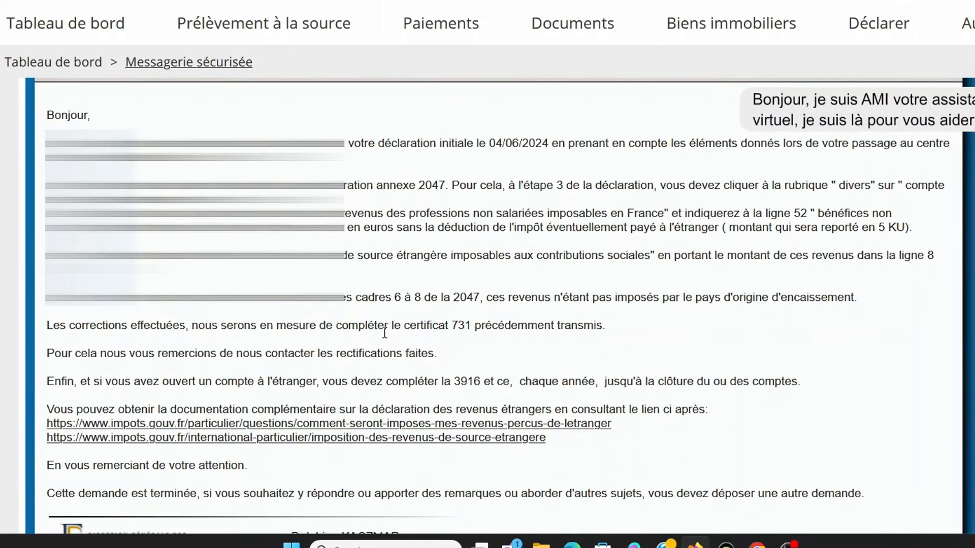
pyautogui.scroll(2, 384, 333)
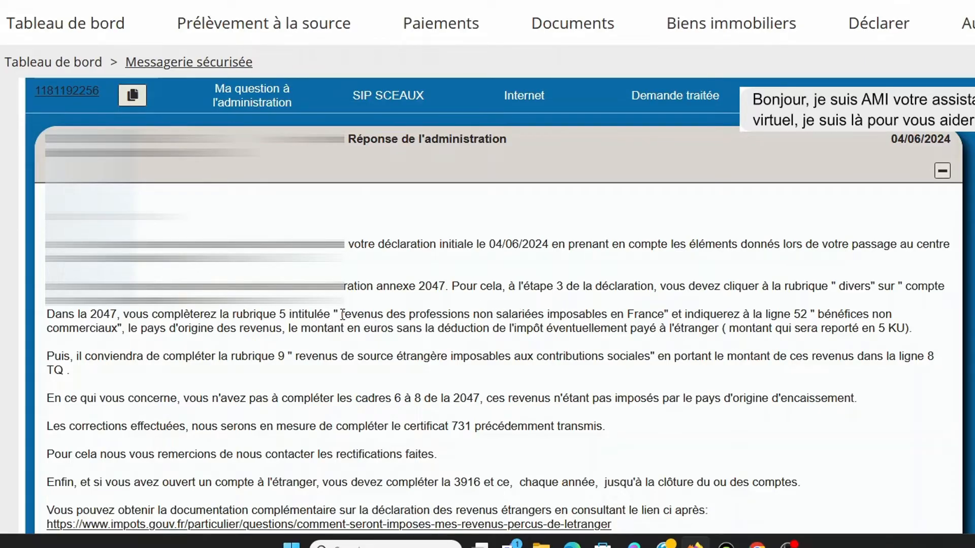
# Step: Copy the section 5 title "revenus des professions non salariées imposables en France" from the administration's reply
pyautogui.moveTo(342, 314); pyautogui.dragTo(658, 317)
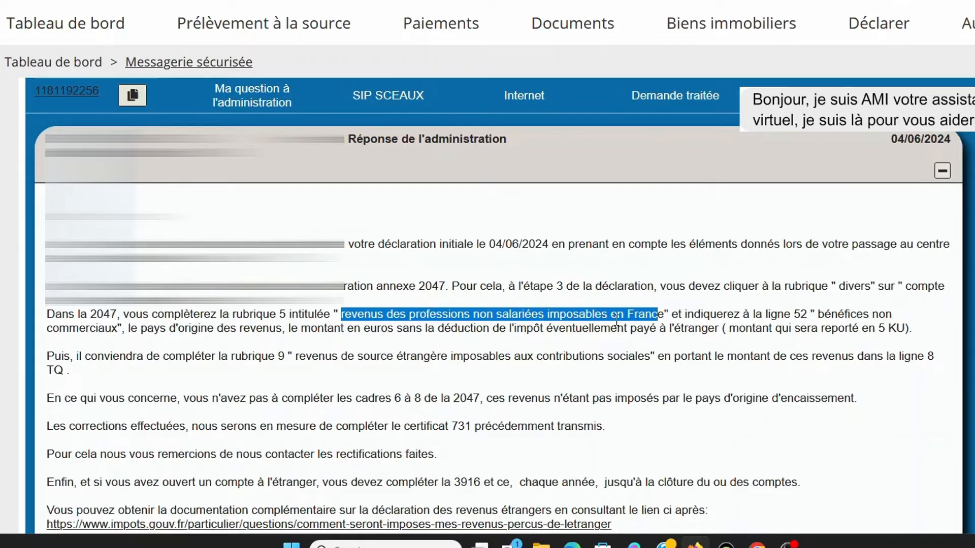
pyautogui.click(660, 318)
pyautogui.doubleClick(641, 315)
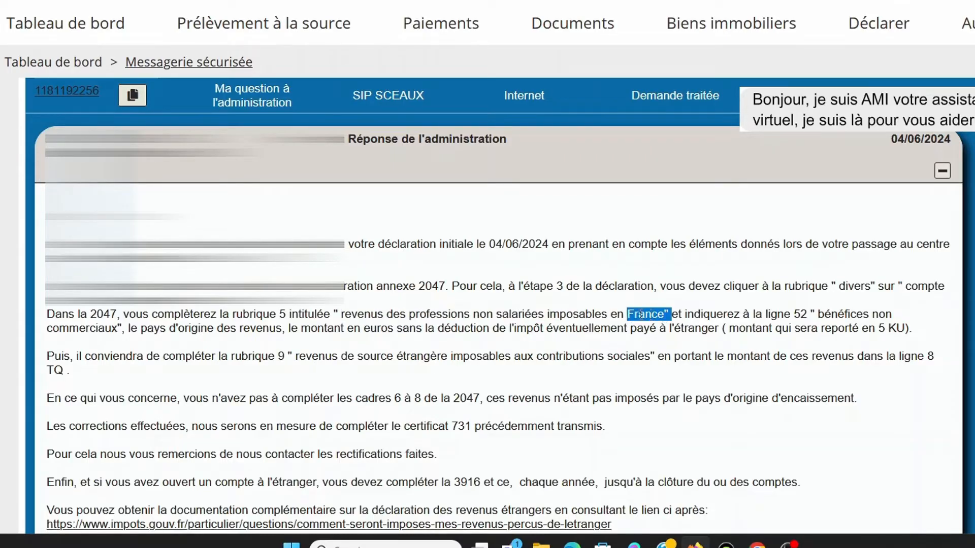
pyautogui.click(594, 312)
pyautogui.moveTo(340, 316); pyautogui.dragTo(661, 319)
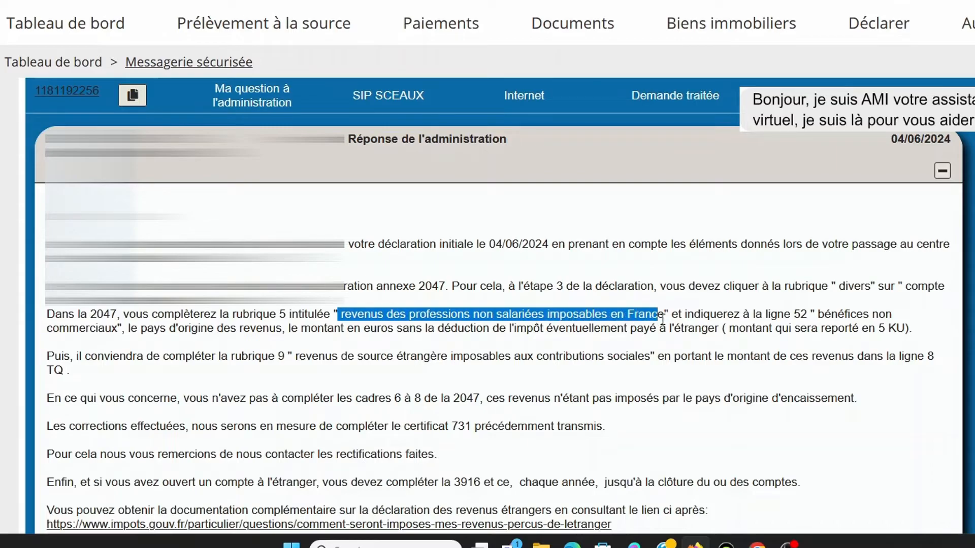
pyautogui.rightClick(637, 316)
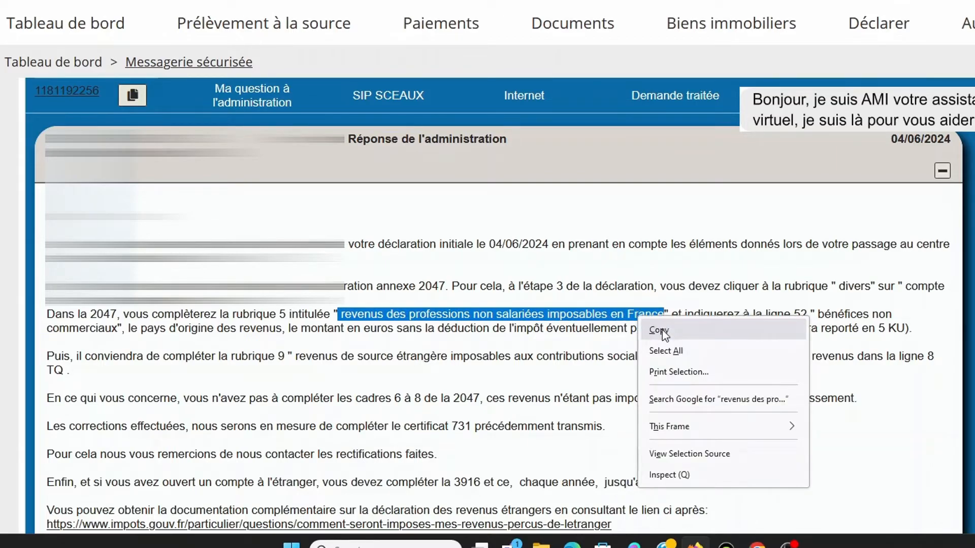
pyautogui.click(654, 328)
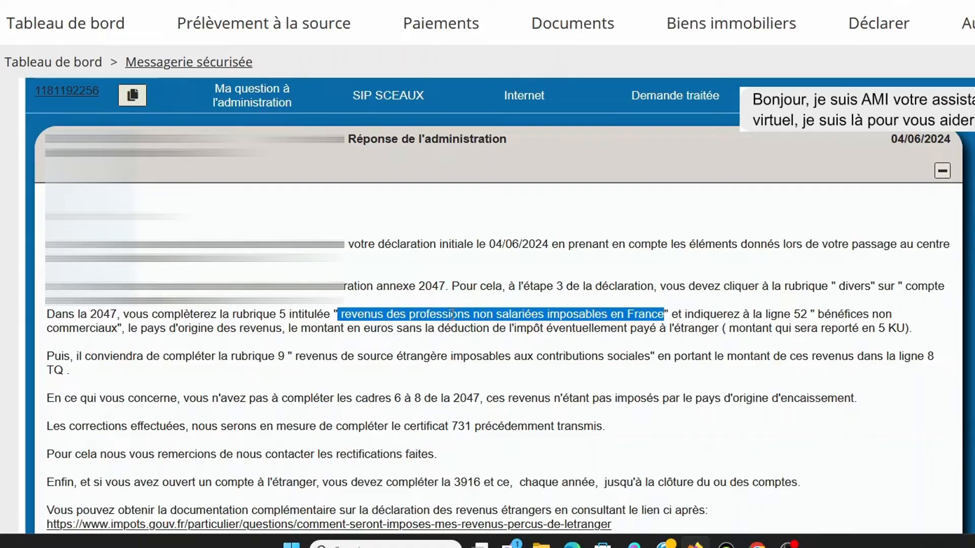
pyautogui.rightClick(453, 314)
pyautogui.click(495, 325)
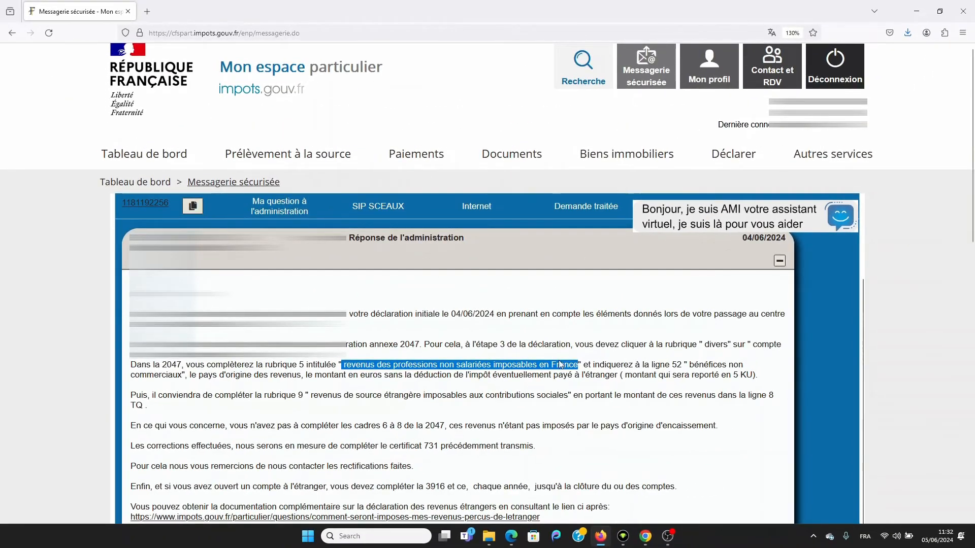
pyautogui.click(598, 385)
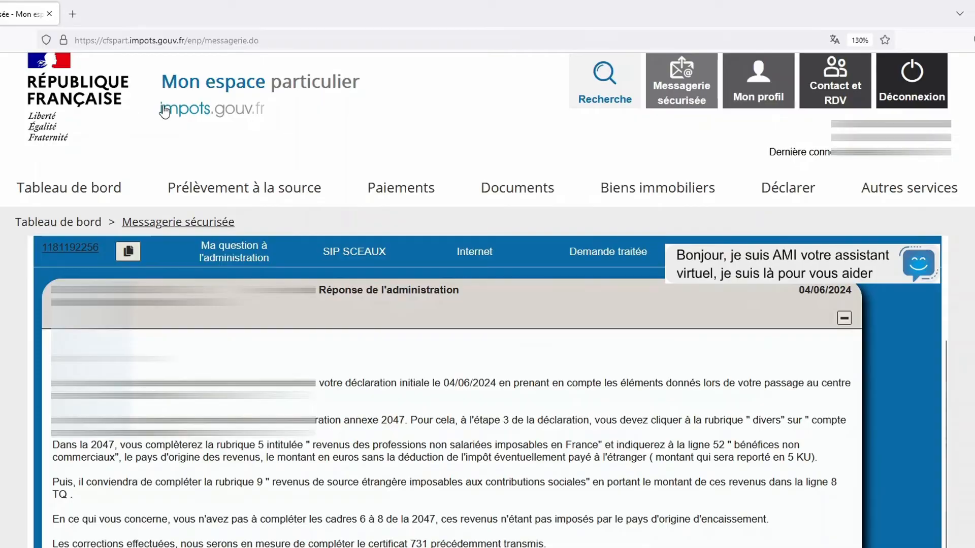
# Step: Open the taxpayer dashboard in a new tab through the impots.gouv.fr home page and access the online income declaration
pyautogui.click(205, 115)
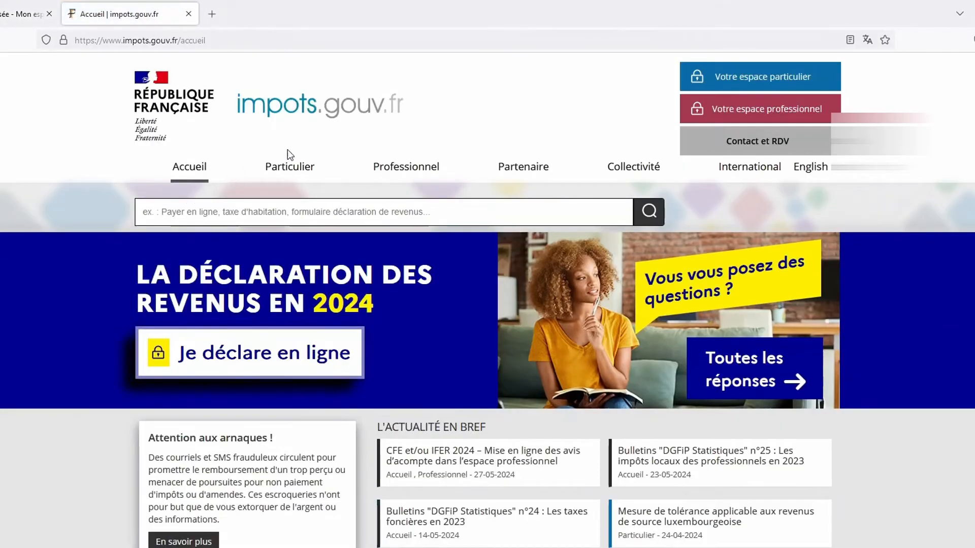
pyautogui.click(760, 79)
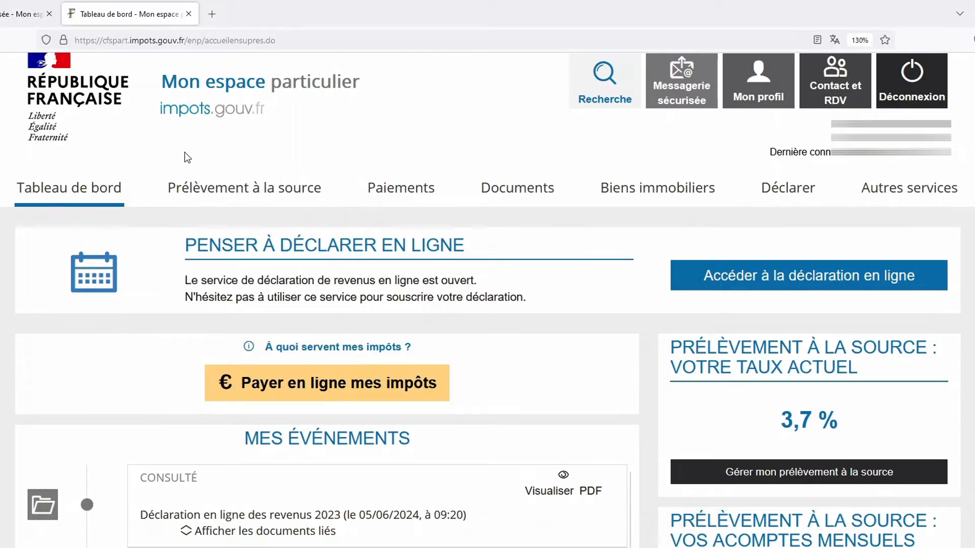
pyautogui.click(85, 194)
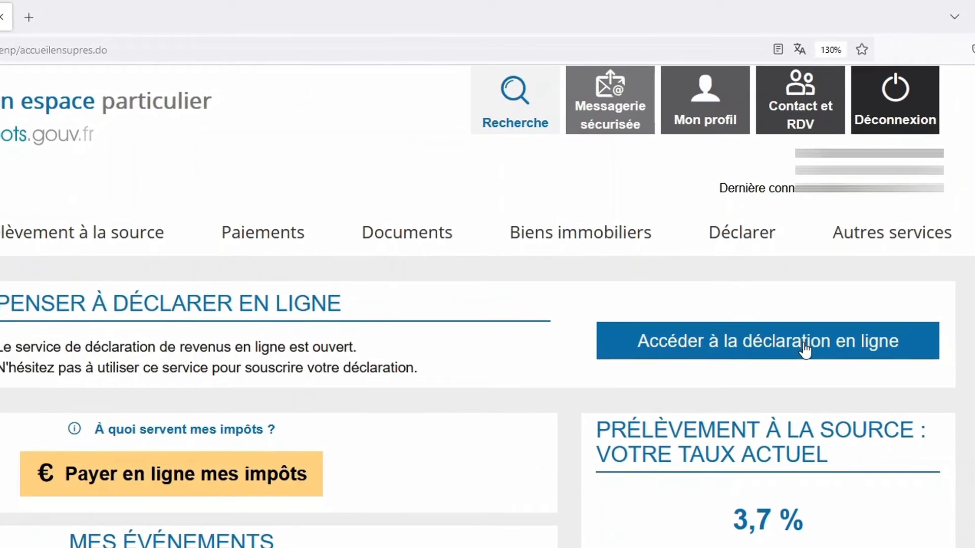
pyautogui.click(803, 349)
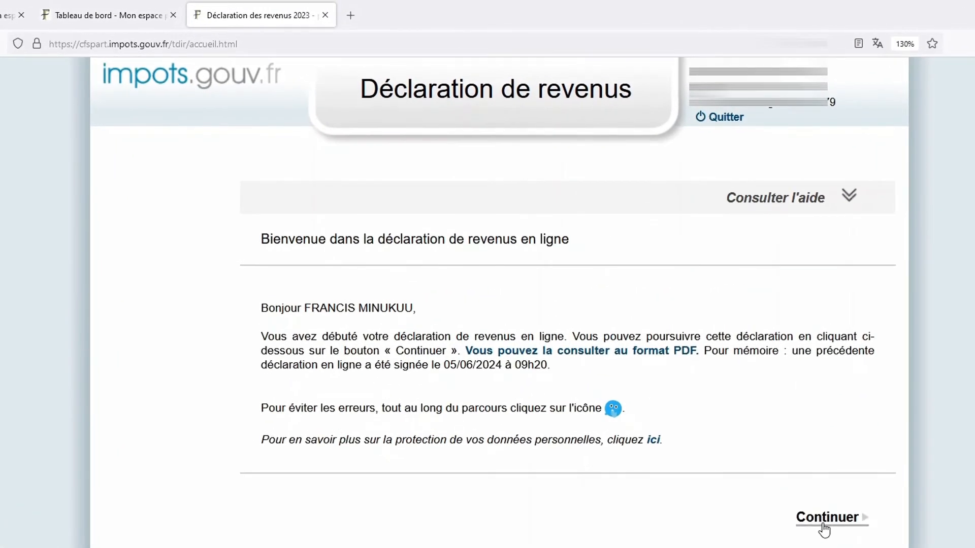
# Step: Advance the 2023 declaration through the preliminary and personal-information pages to Étape 3, Revenus et charges, and dismiss the pre-filled income notice
pyautogui.click(821, 527)
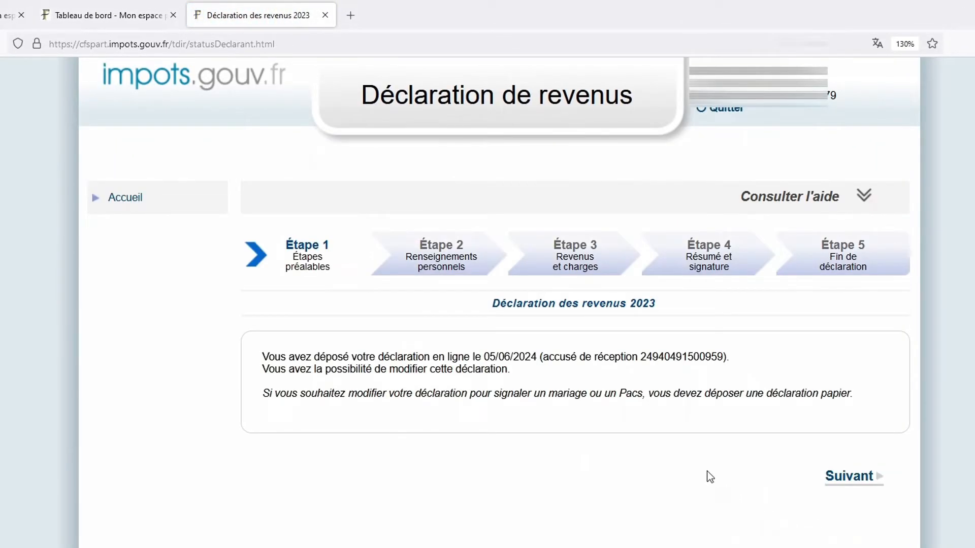
pyautogui.click(858, 485)
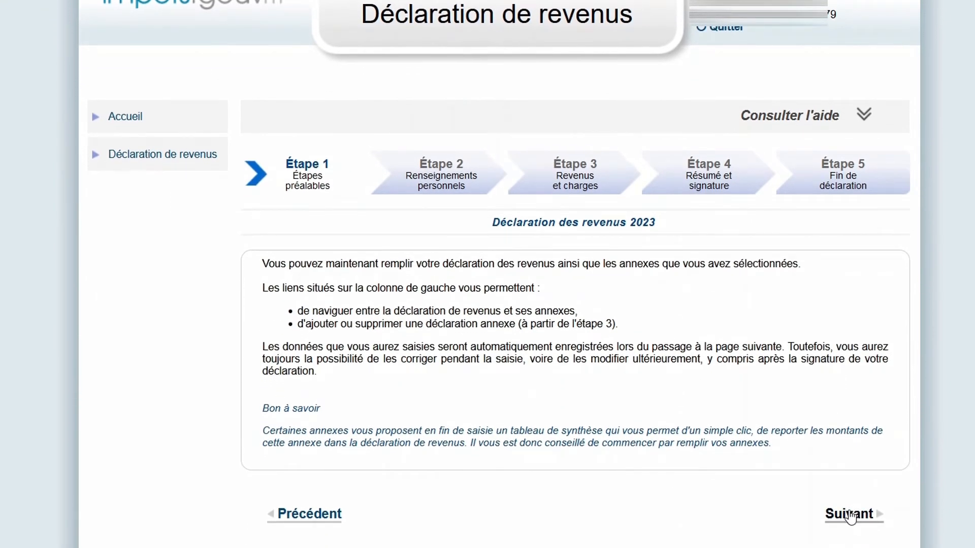
pyautogui.click(850, 515)
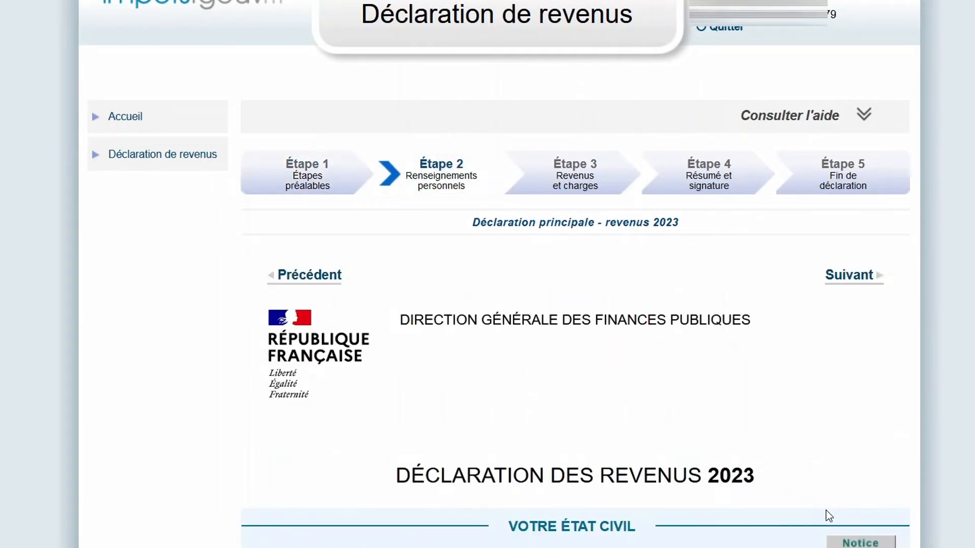
pyautogui.click(848, 277)
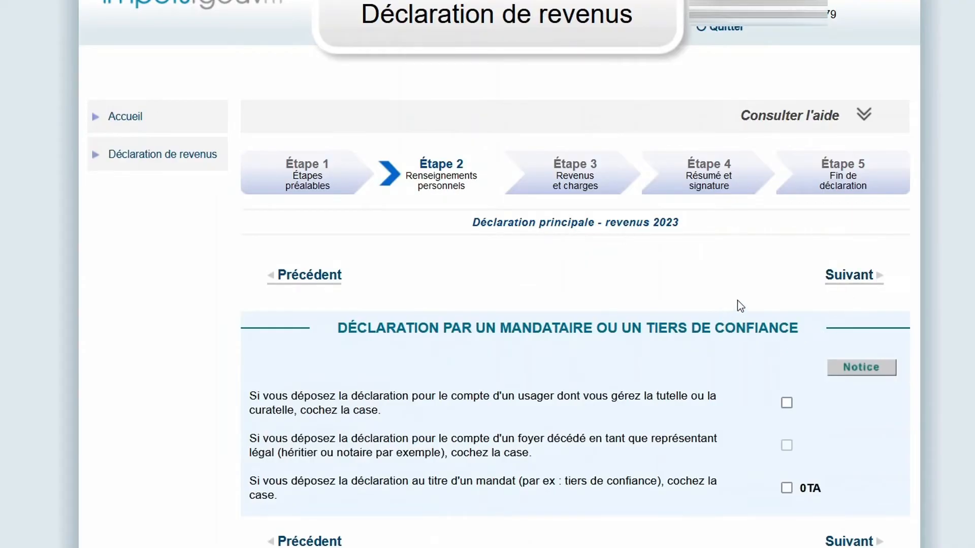
pyautogui.click(844, 280)
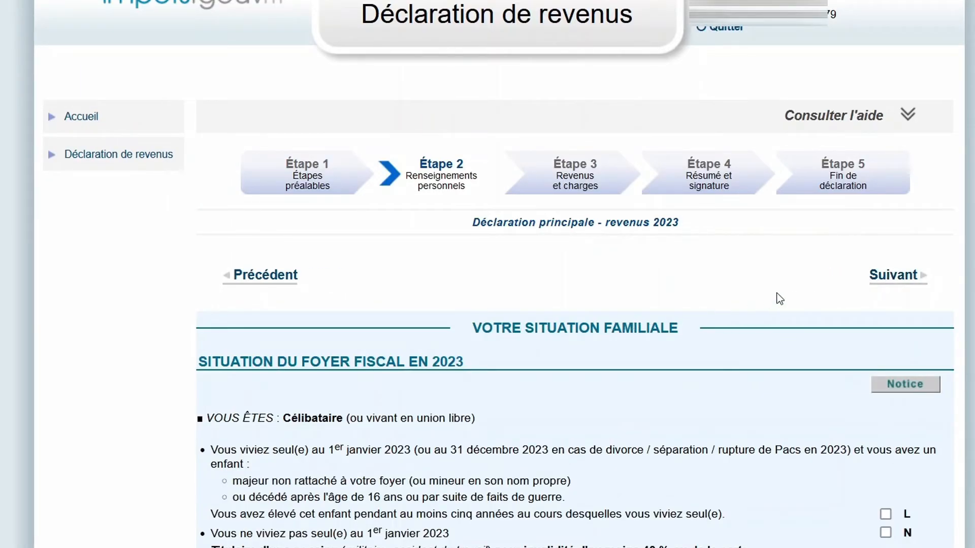
pyautogui.click(888, 283)
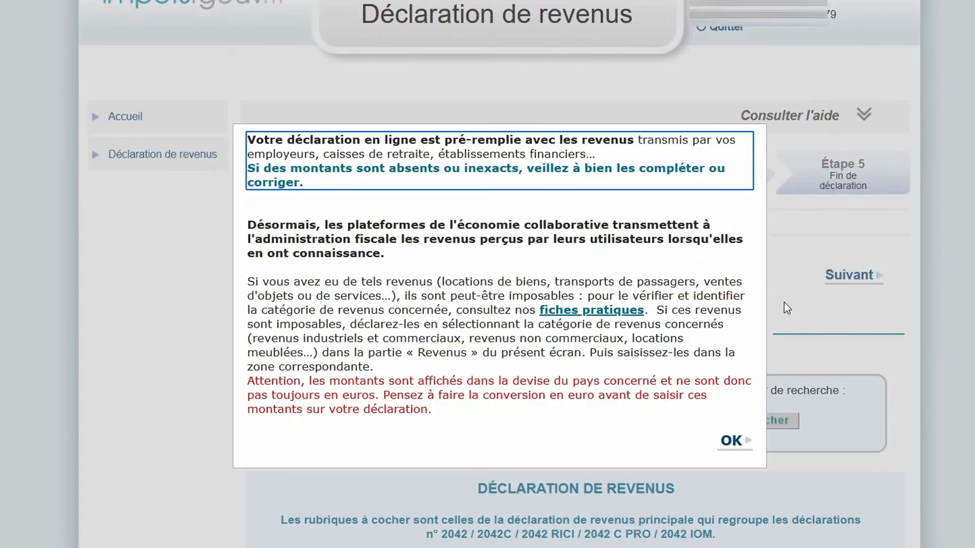
pyautogui.click(736, 443)
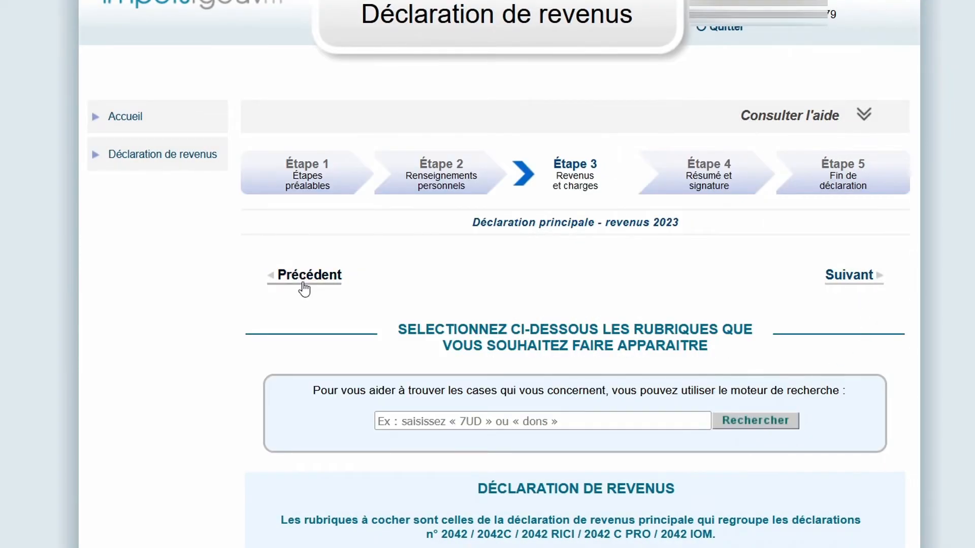
# Step: Search the declaration's rubrics for "revenus des professions non salariées i", reusing the title copied from the administration's reply
pyautogui.click(502, 422)
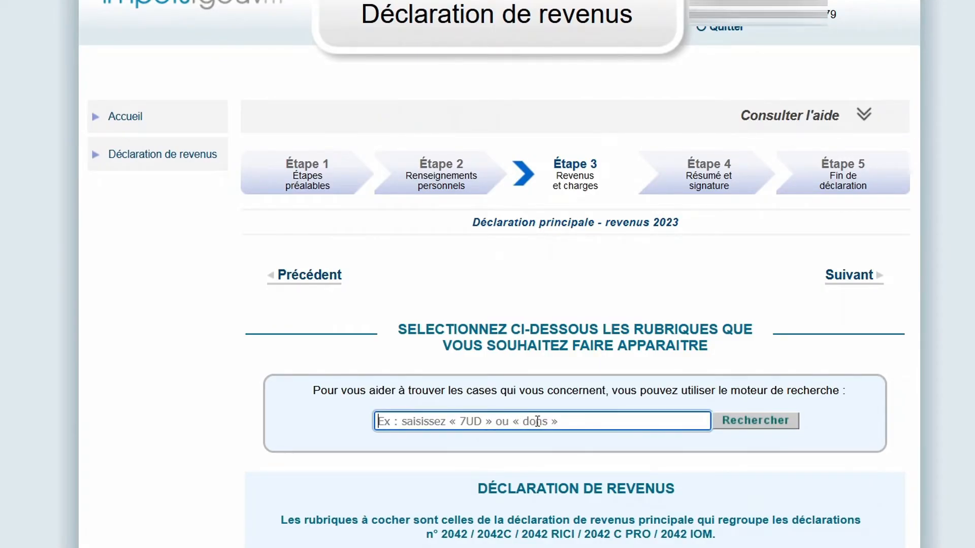
pyautogui.rightClick(503, 421)
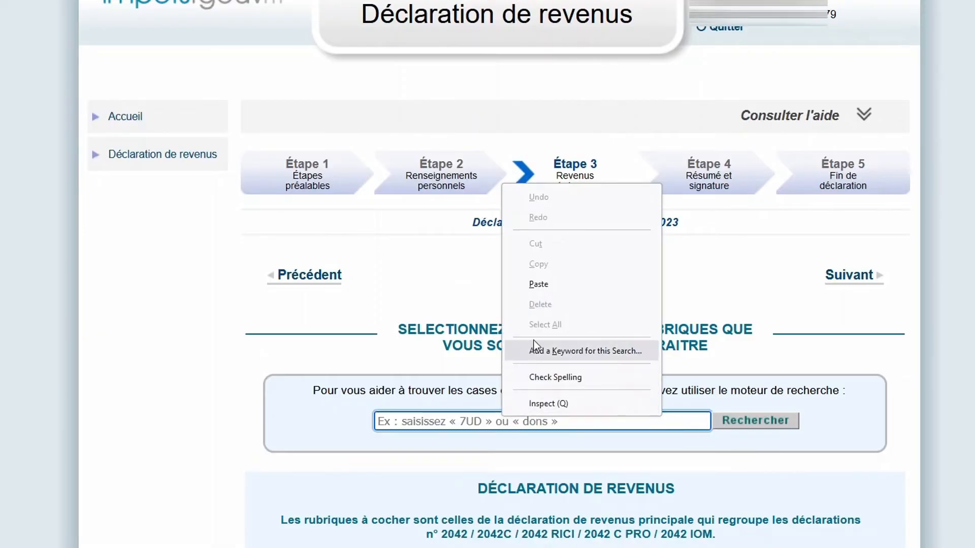
pyautogui.click(545, 284)
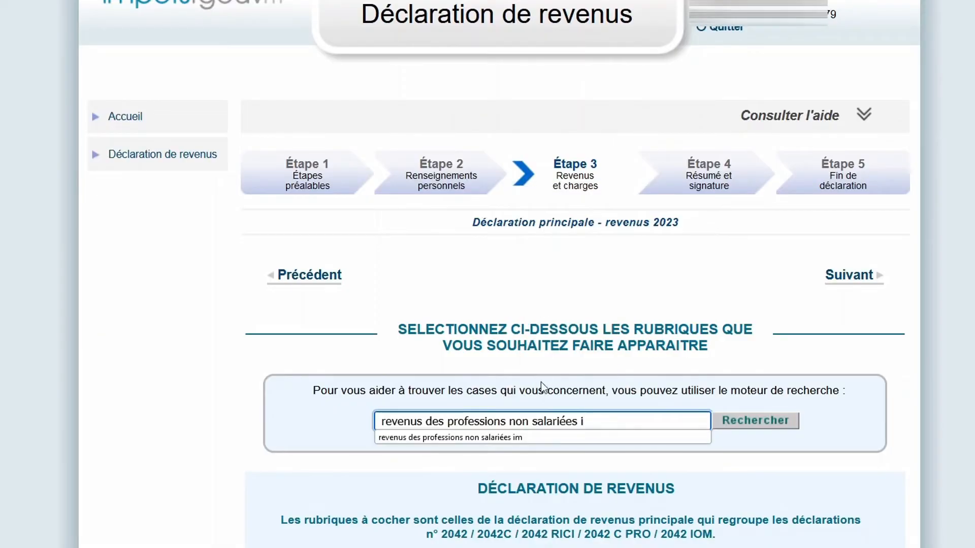
pyautogui.click(590, 421)
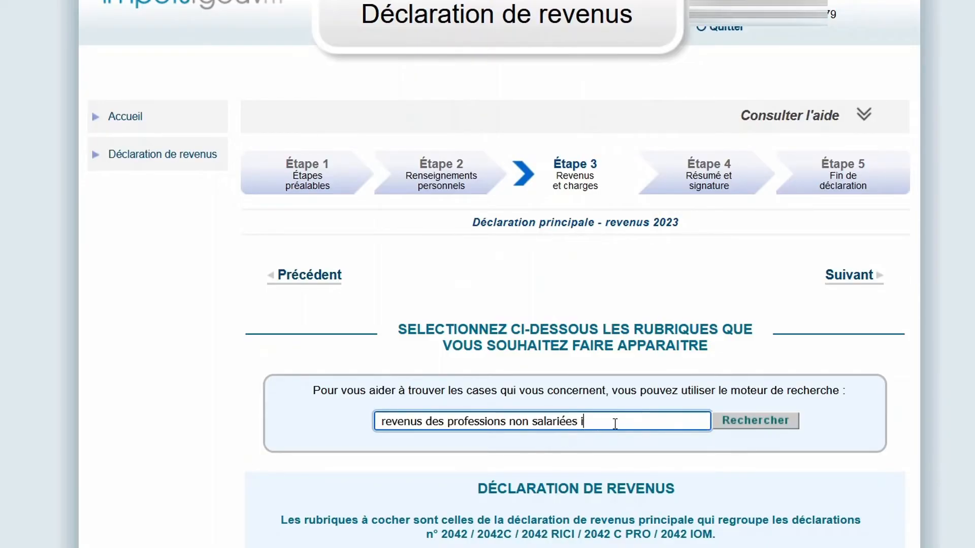
pyautogui.click(755, 425)
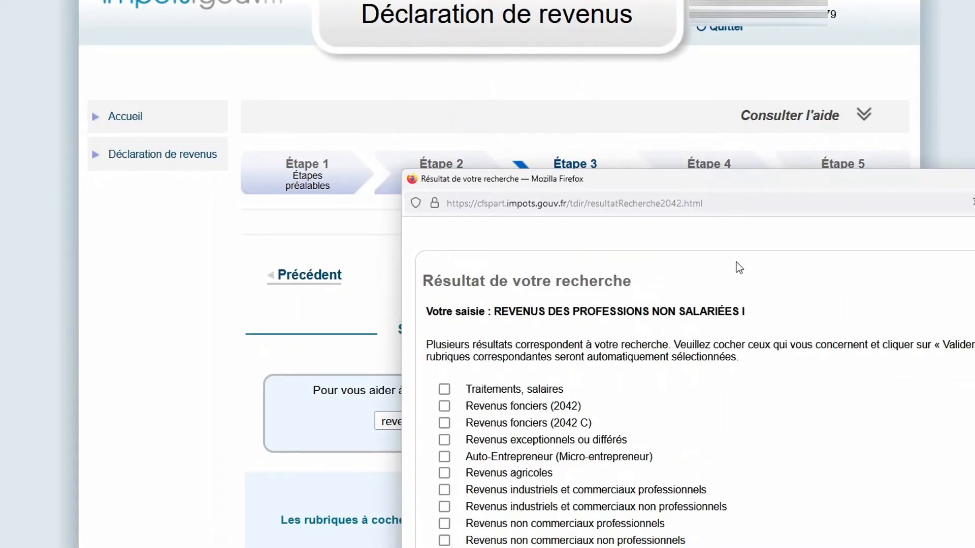
# Step: Select the Divers (2042) rubric from the search results and validate it with annex declaration N° 2047 checked
pyautogui.moveTo(750, 191); pyautogui.dragTo(648, 74)
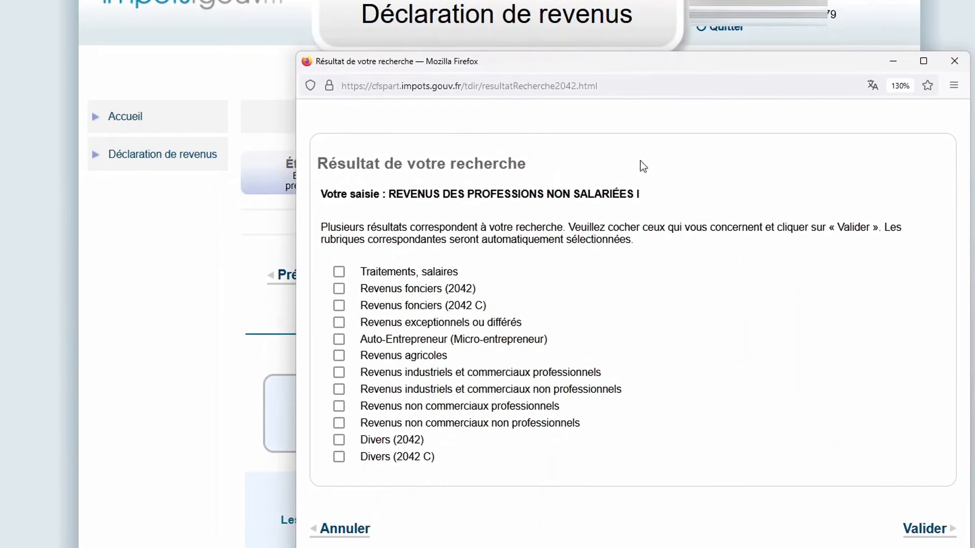
pyautogui.click(341, 441)
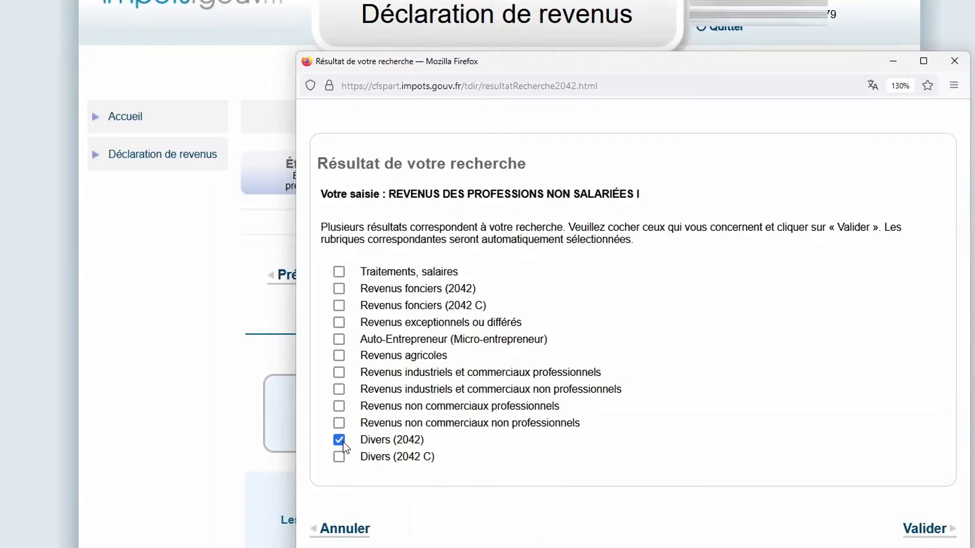
pyautogui.click(922, 533)
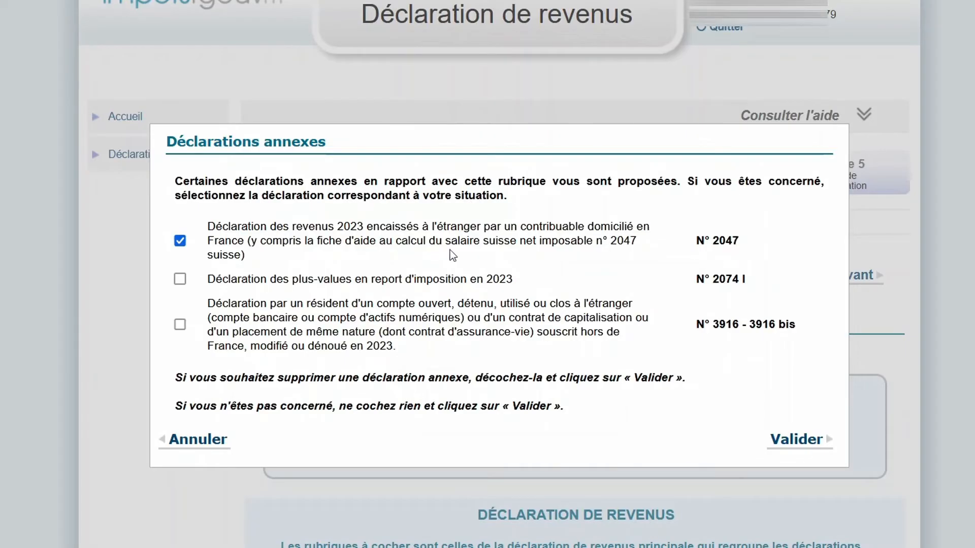
pyautogui.click(794, 440)
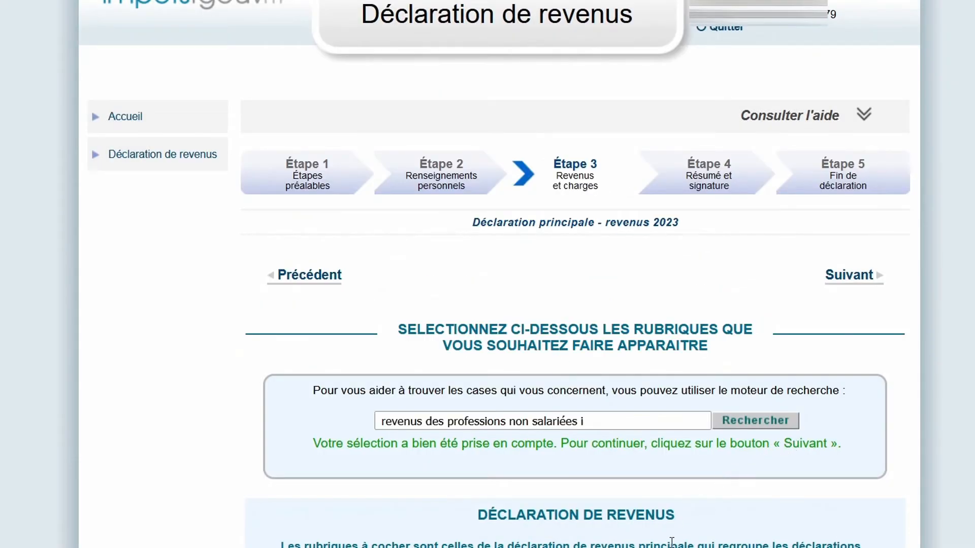
# Step: Review the rubrics checked for the main declaration, from the annexes through the income types and charges to Divers
pyautogui.scroll(-15, 671, 515)
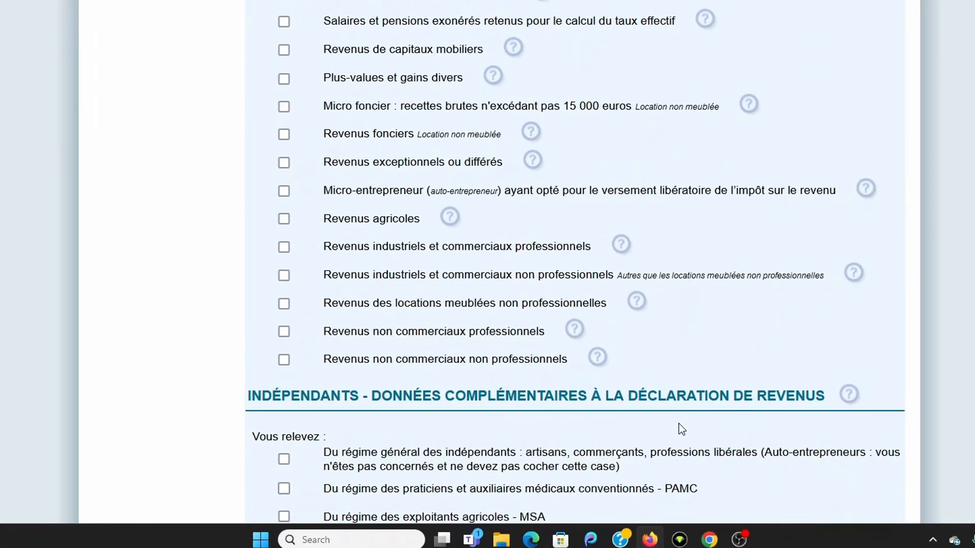
pyautogui.scroll(-7, 680, 430)
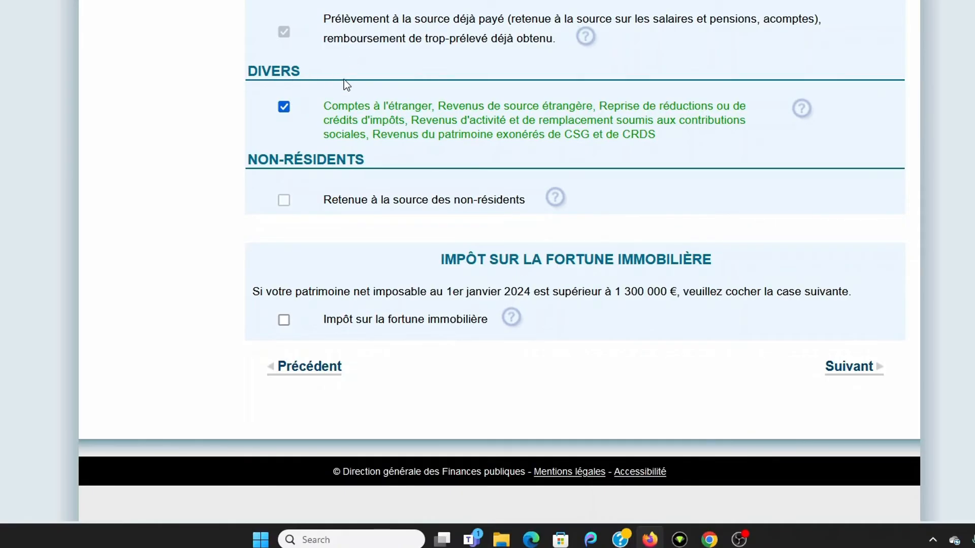
pyautogui.scroll(20, 487, 91)
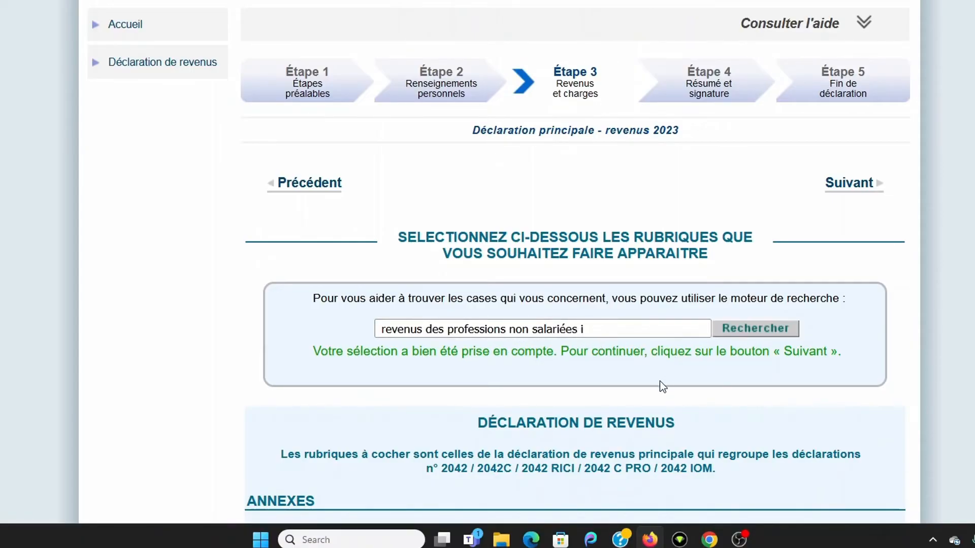
pyautogui.scroll(-5, 660, 382)
pyautogui.scroll(-12, 617, 297)
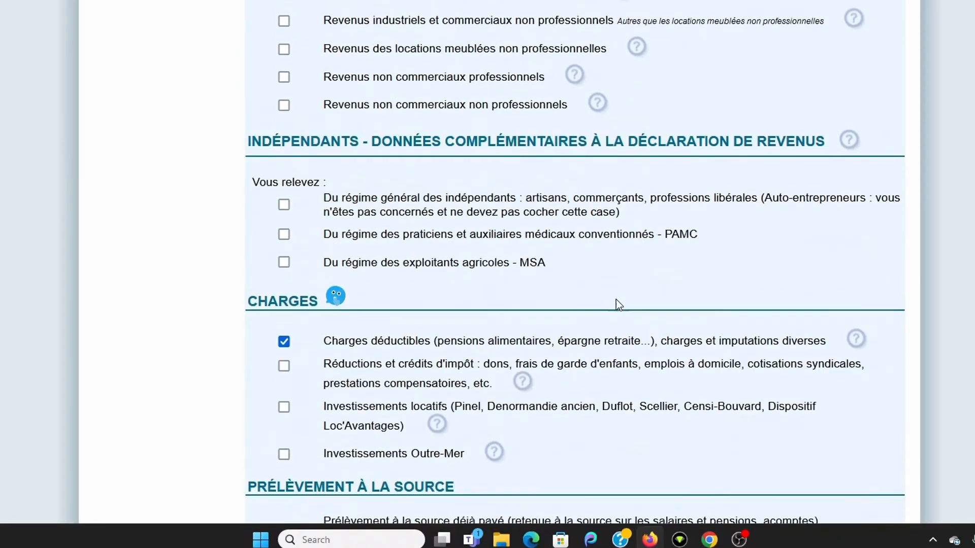
pyautogui.scroll(17, 581, 253)
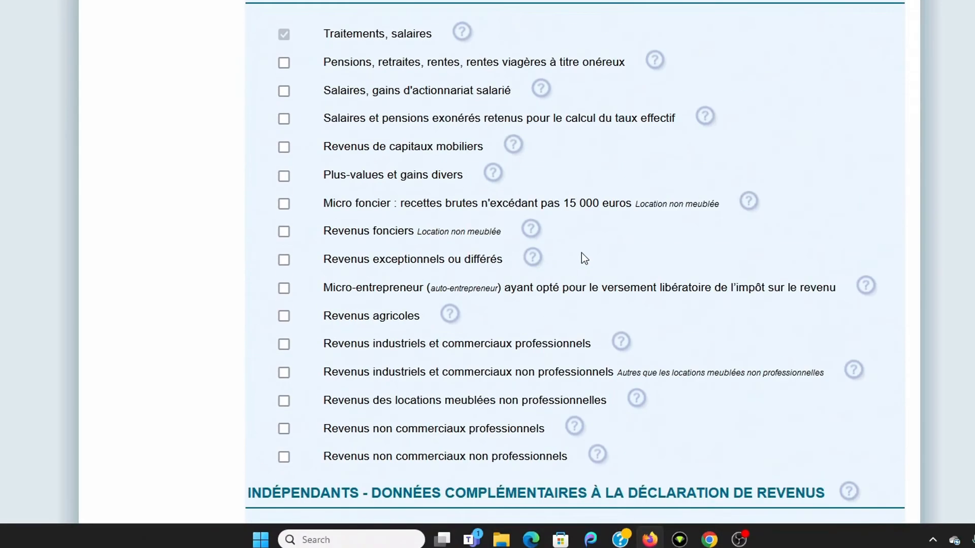
pyautogui.scroll(4, 584, 261)
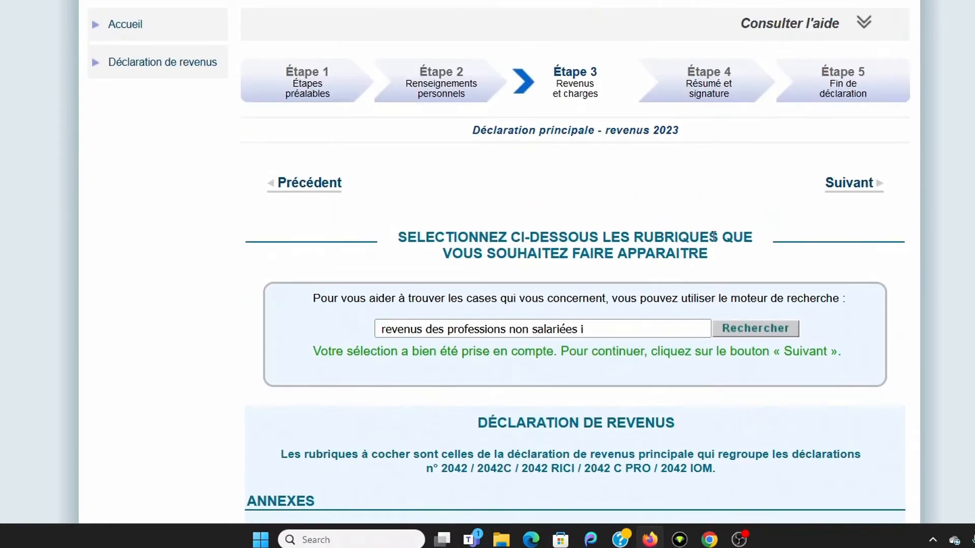
# Step: Advance the main declaration through the Vos revenus, Vos charges and Prélèvement à la source pages to the Divers page
pyautogui.click(839, 194)
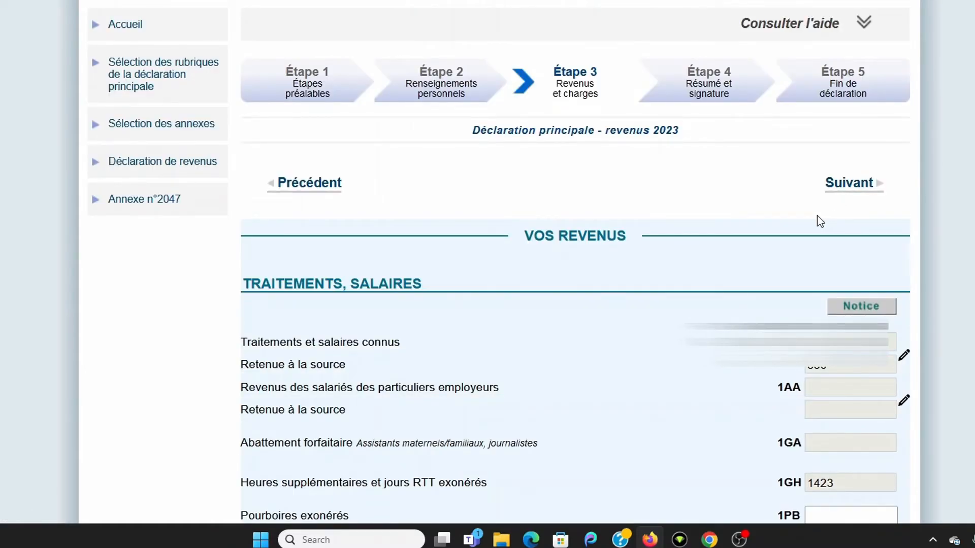
pyautogui.click(843, 199)
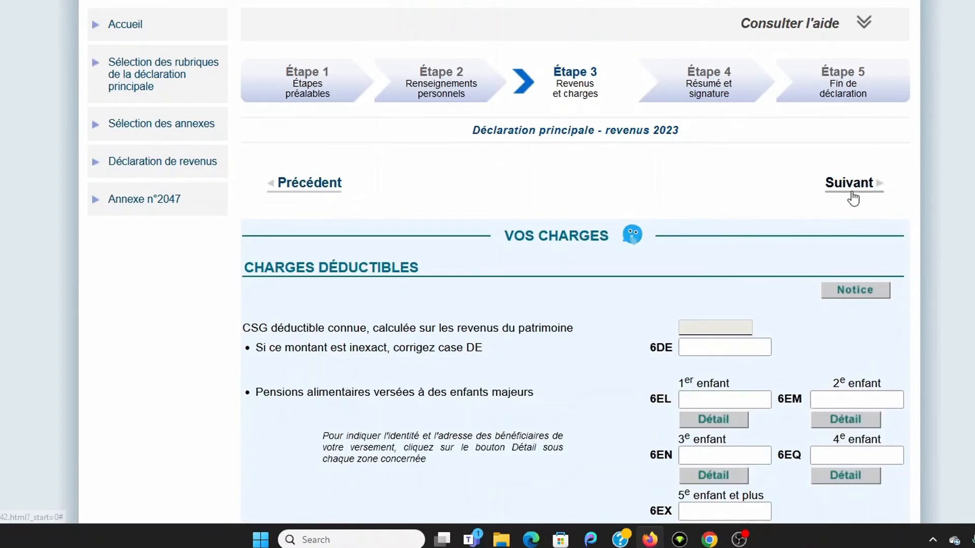
pyautogui.click(844, 196)
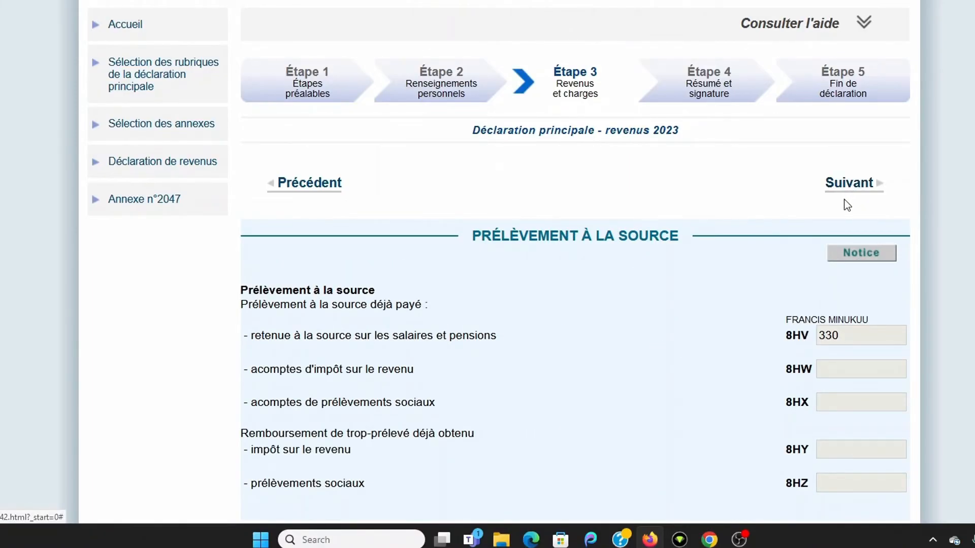
pyautogui.click(844, 196)
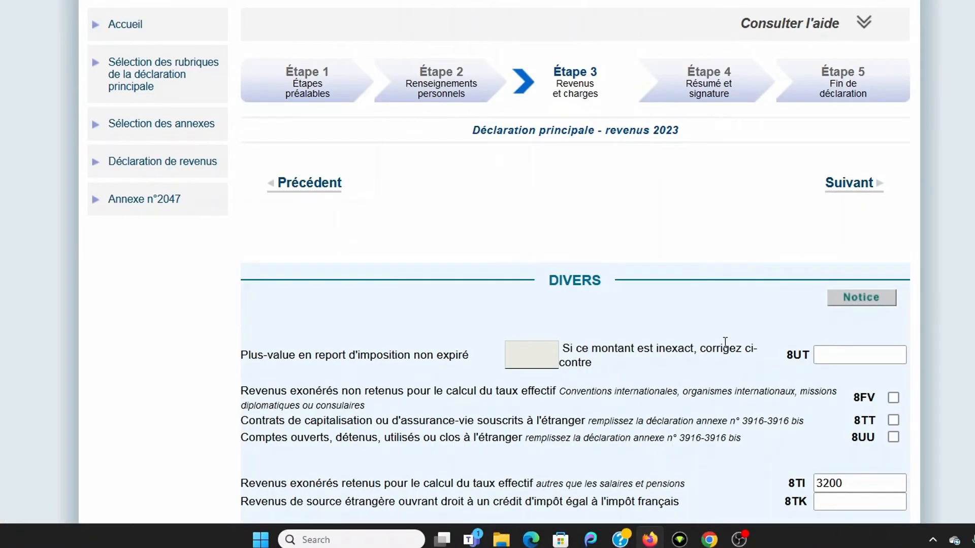
# Step: Examine the foreign-income fields on the Divers page, including line 8TI and the section on income subject to social contributions
pyautogui.scroll(-6, 726, 337)
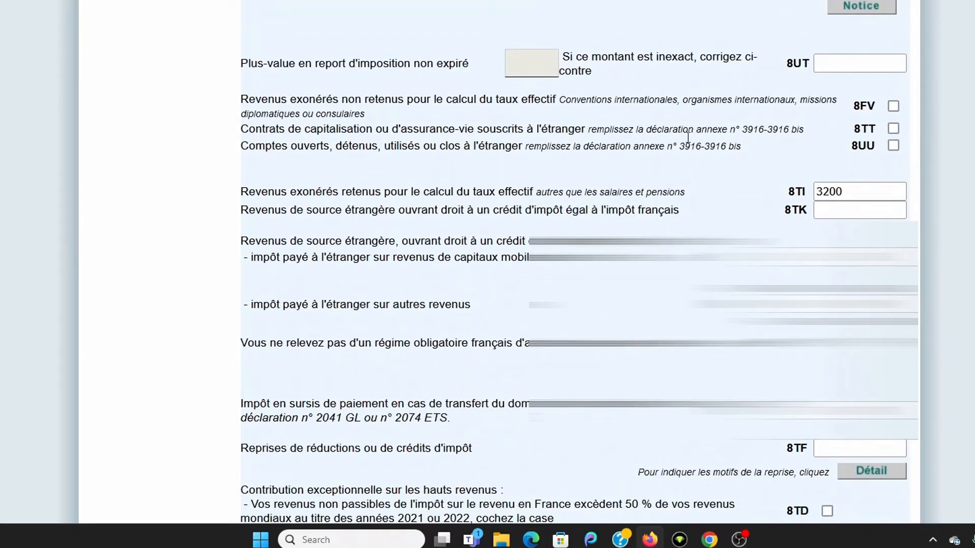
pyautogui.scroll(-6, 689, 213)
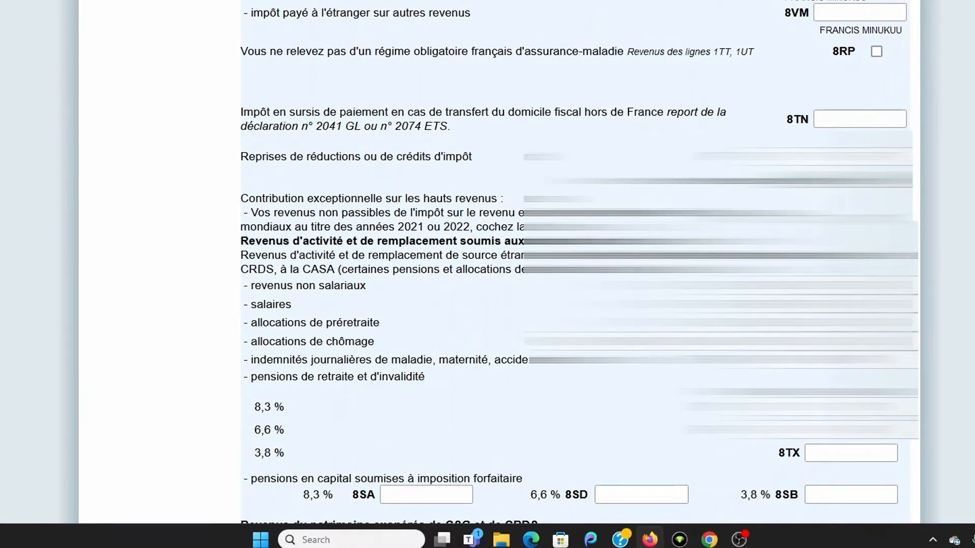
pyautogui.scroll(4, 573, 264)
pyautogui.scroll(6, 689, 226)
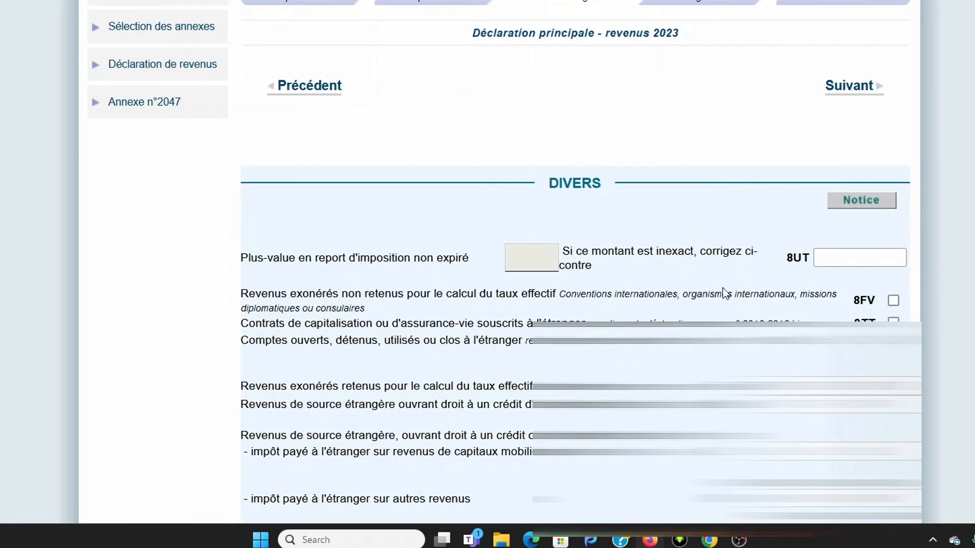
pyautogui.scroll(-2, 574, 274)
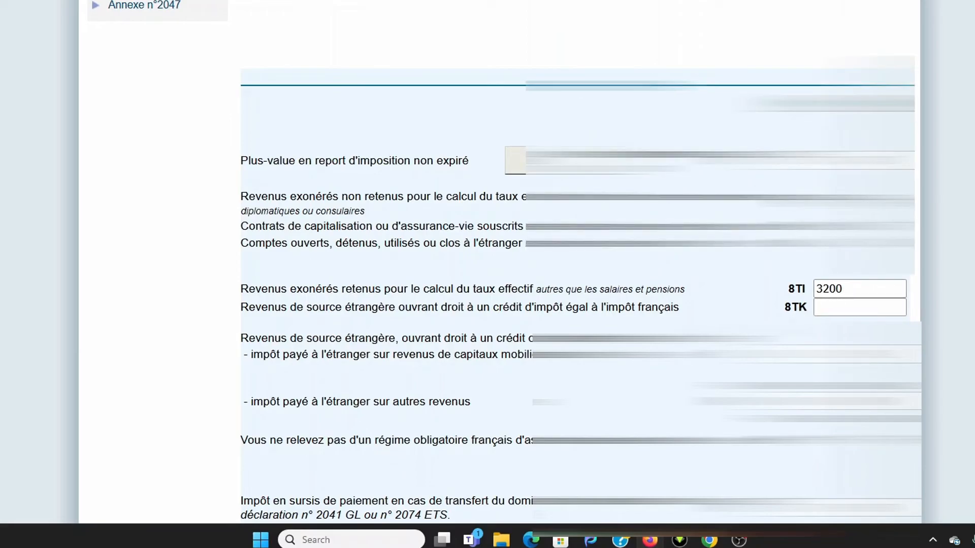
pyautogui.scroll(-12, 747, 329)
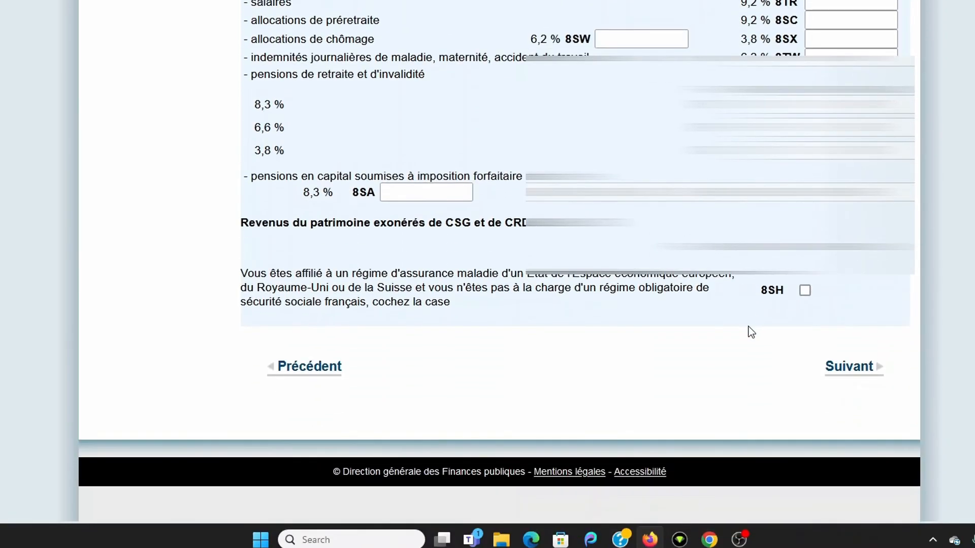
pyautogui.scroll(7, 746, 329)
pyautogui.scroll(9, 757, 322)
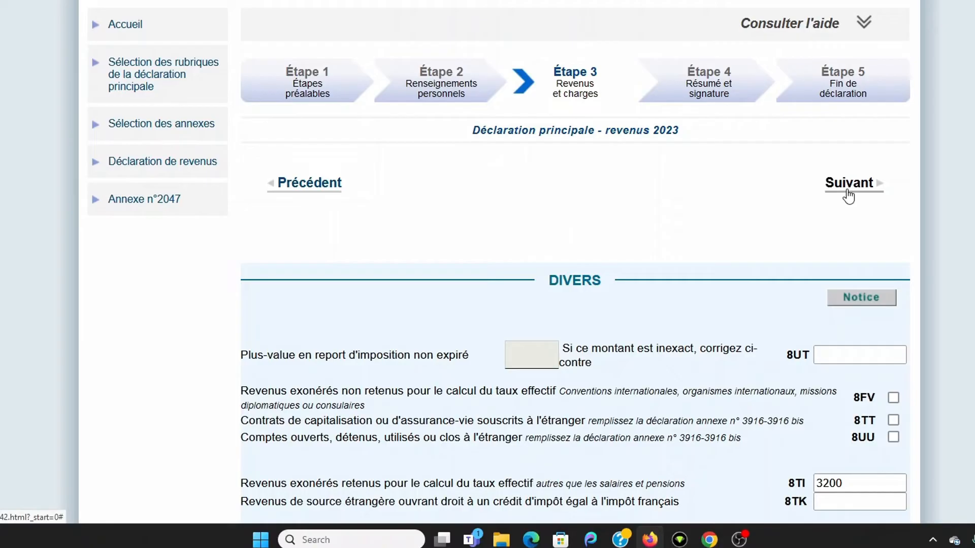
# Step: Leave the Divers page, dismiss the notice on rubrics 8TT and 8UU, and advance past Informations to the main declaration's closing page
pyautogui.click(848, 195)
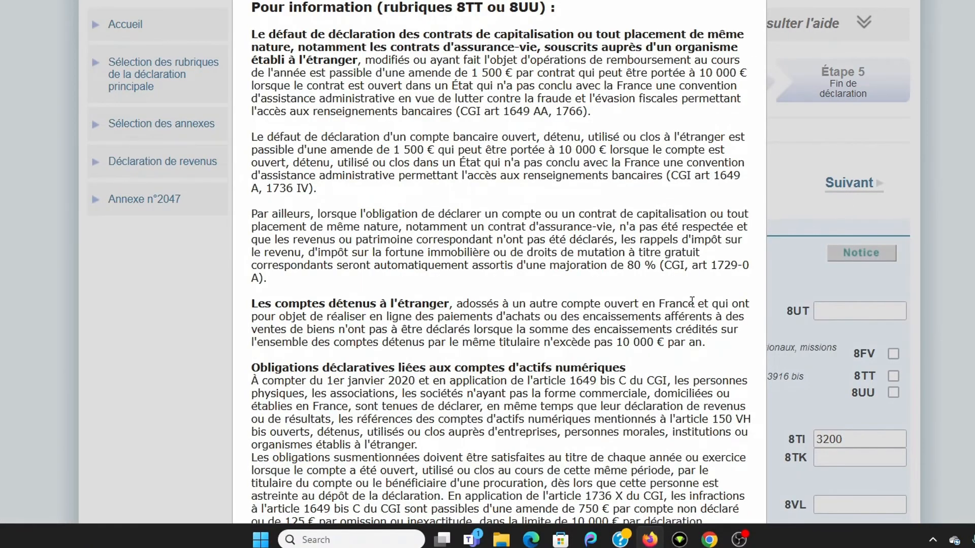
pyautogui.scroll(-7, 643, 344)
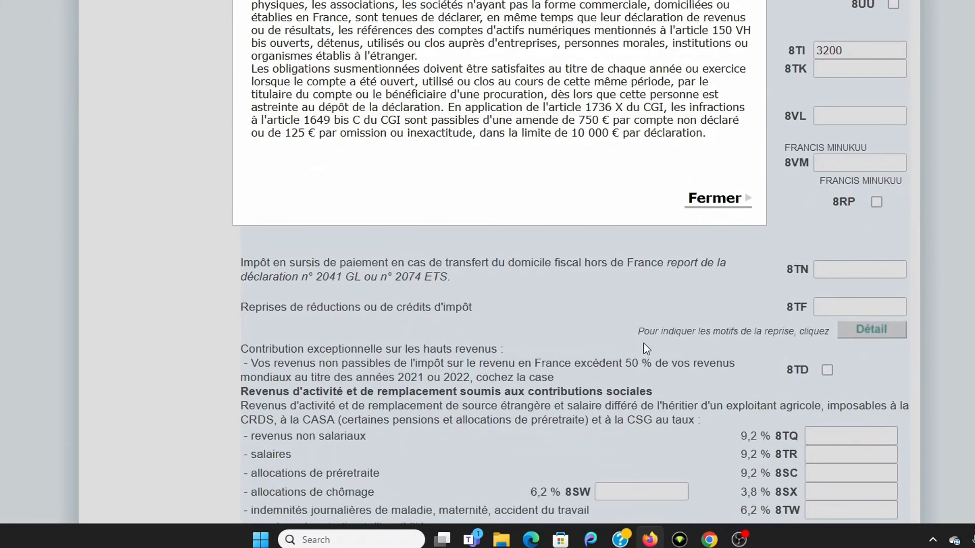
pyautogui.click(715, 200)
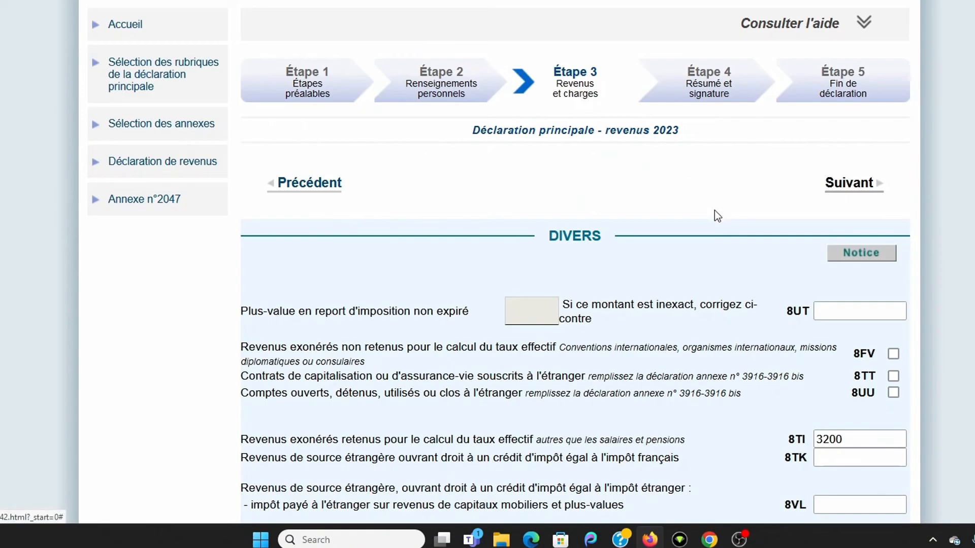
pyautogui.click(843, 194)
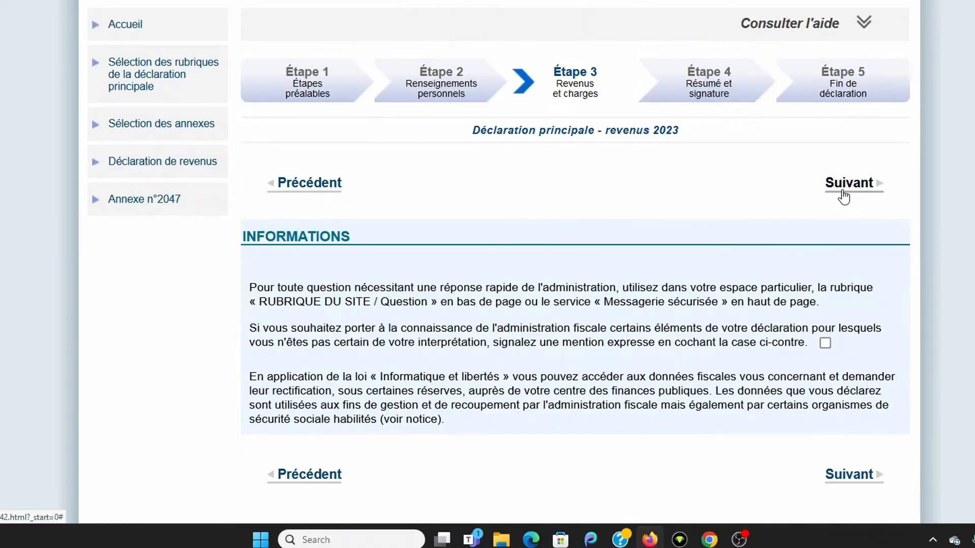
pyautogui.click(842, 195)
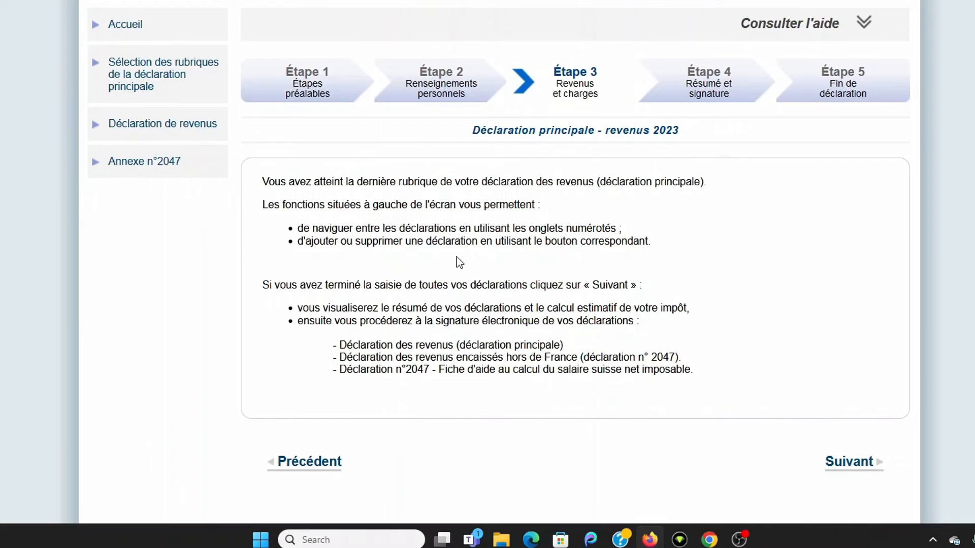
# Step: Open annex n°2047, dismiss the notice about capital income, and advance past the introduction to the income type selection
pyautogui.click(155, 169)
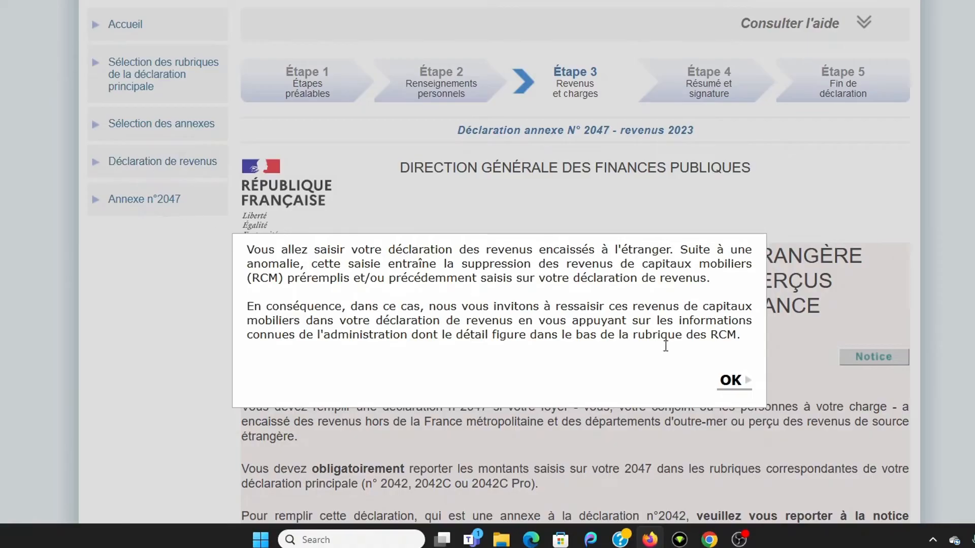
pyautogui.click(745, 386)
pyautogui.scroll(-5, 733, 419)
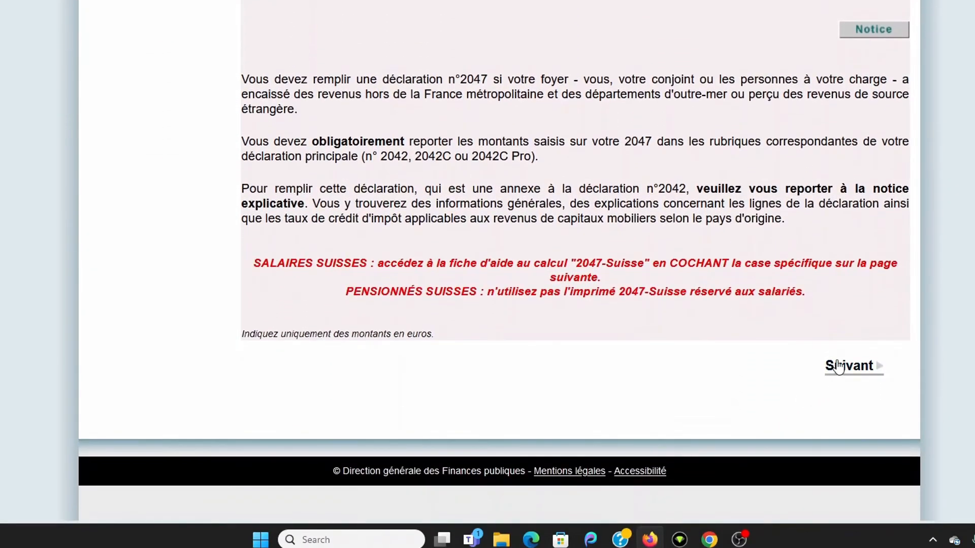
pyautogui.click(838, 366)
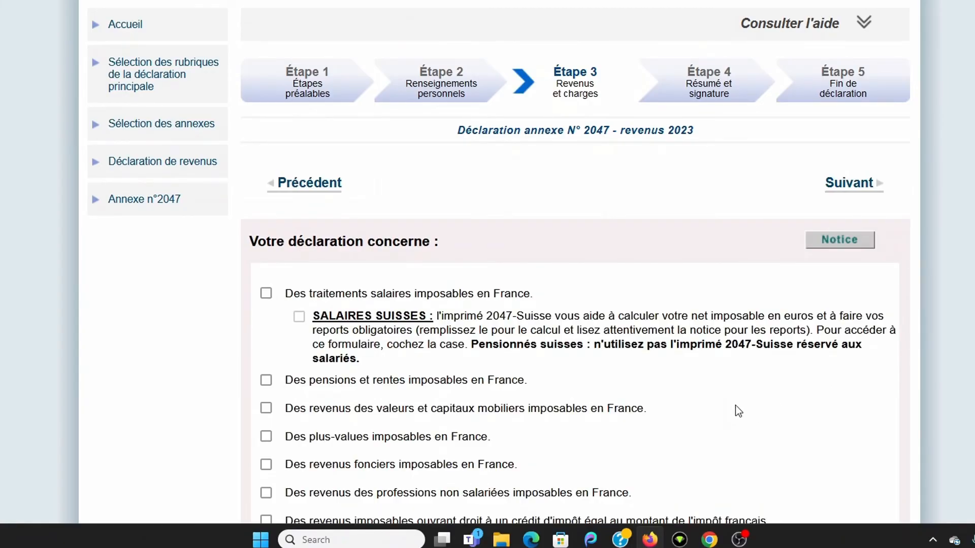
# Step: Keep only the exempt income retained for the effective tax rate selected in annex n°2047 and advance to section 8
pyautogui.scroll(-2, 735, 406)
pyautogui.scroll(-2, 736, 406)
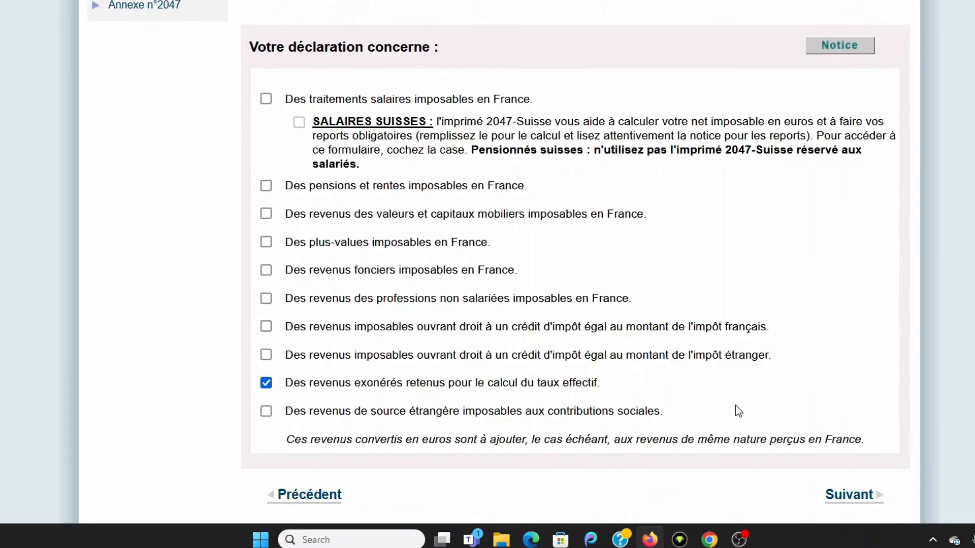
pyautogui.scroll(-2, 735, 405)
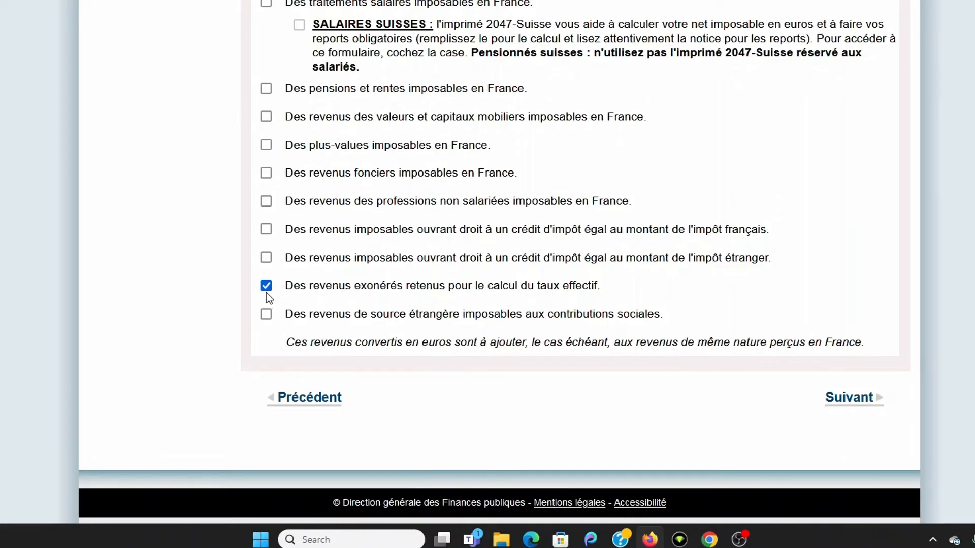
pyautogui.click(853, 407)
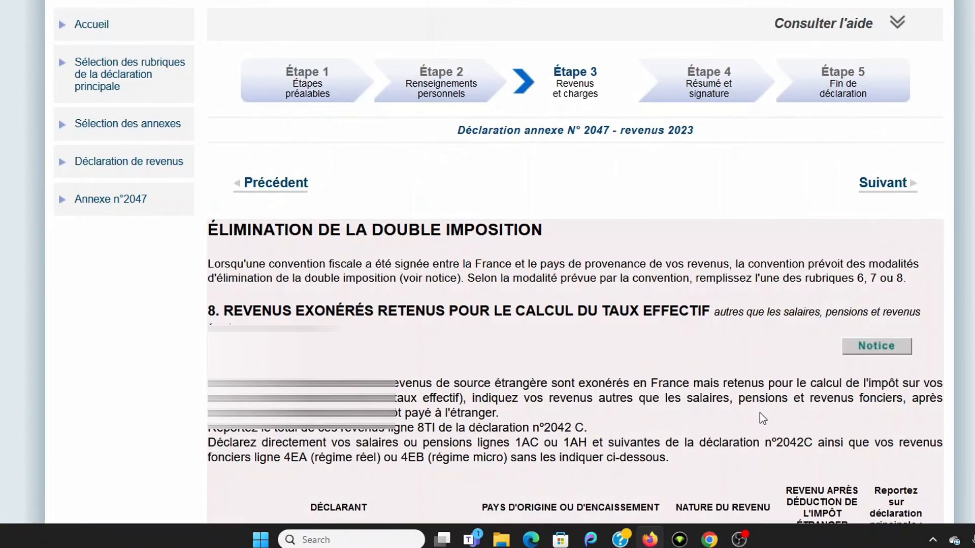
# Step: Check the Irish BNC income entry in section 8, then advance to the annex's closing page and review its automatic report table
pyautogui.scroll(-4, 761, 415)
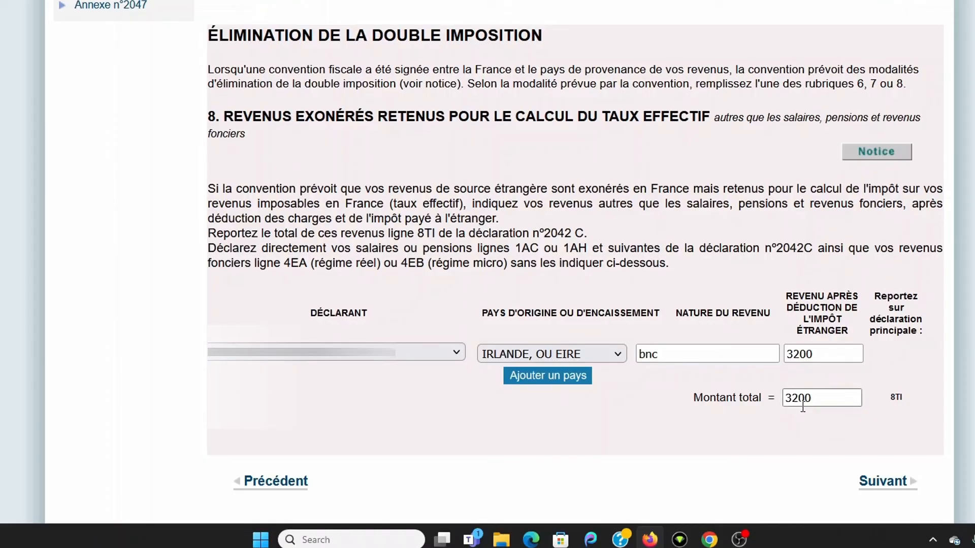
pyautogui.click(892, 491)
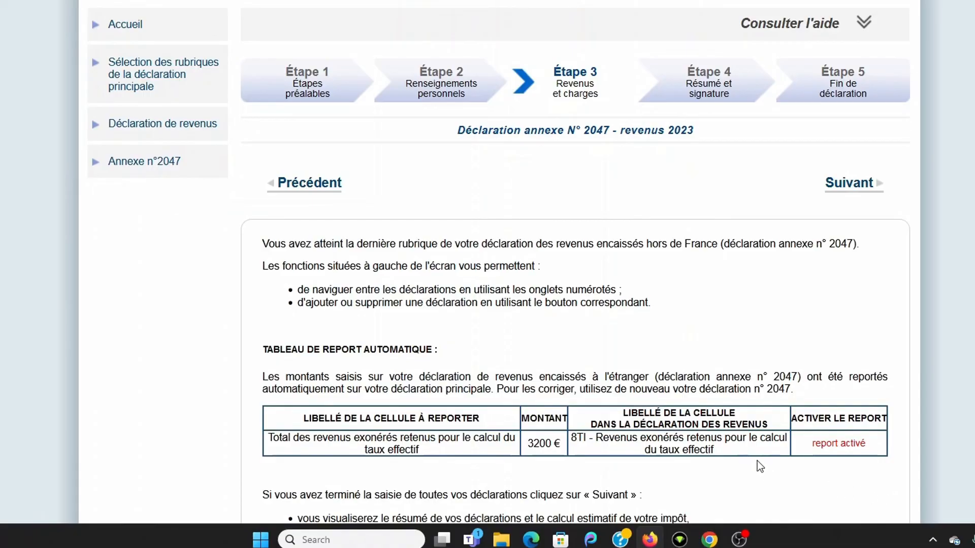
pyautogui.scroll(-4, 761, 467)
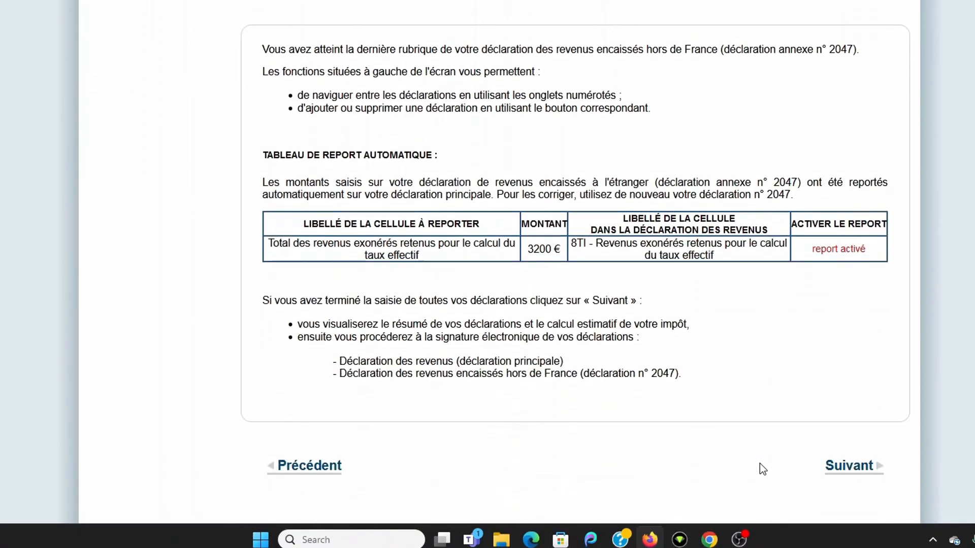
pyautogui.scroll(2, 763, 469)
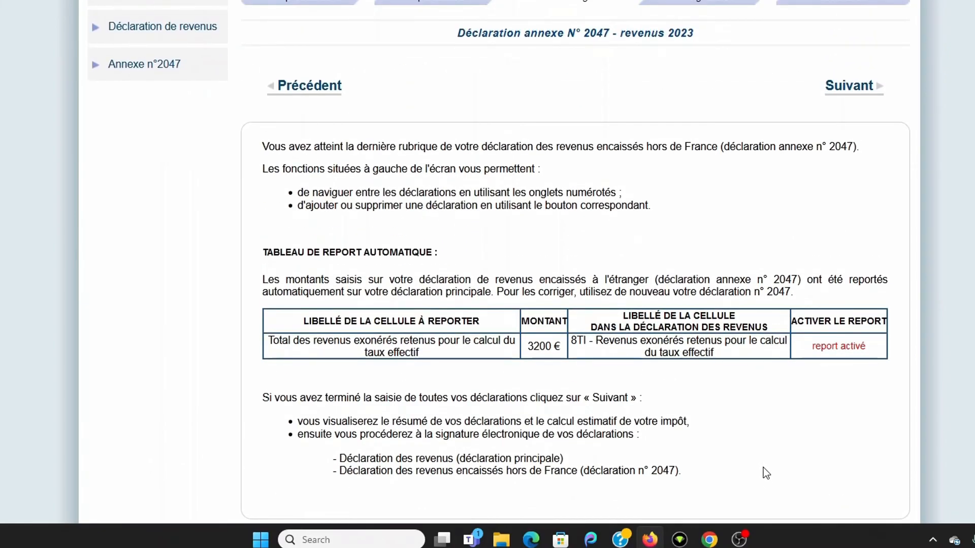
pyautogui.scroll(-2, 765, 474)
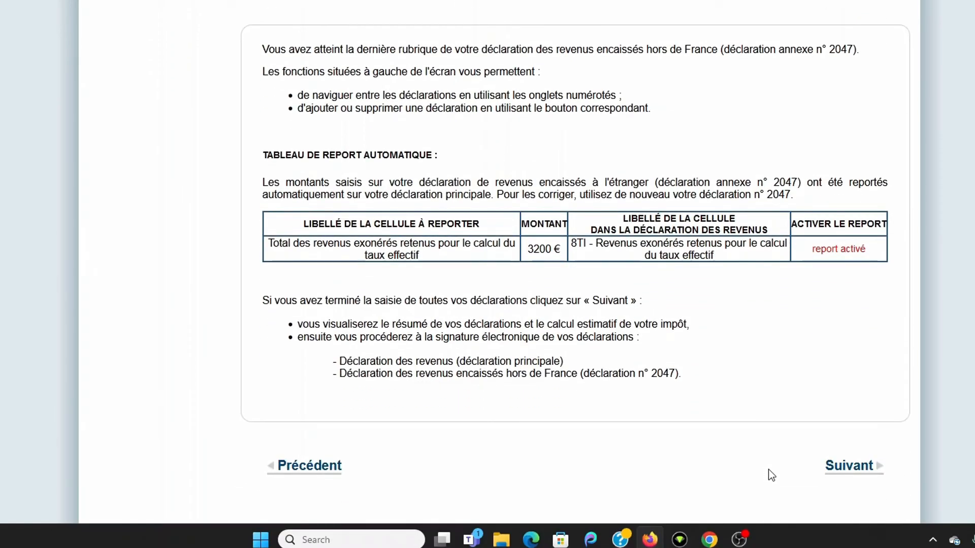
# Step: Proceed from annex n°2047 to the summary, dismissing the notice about the forms, and sign the corrected declaration
pyautogui.click(844, 472)
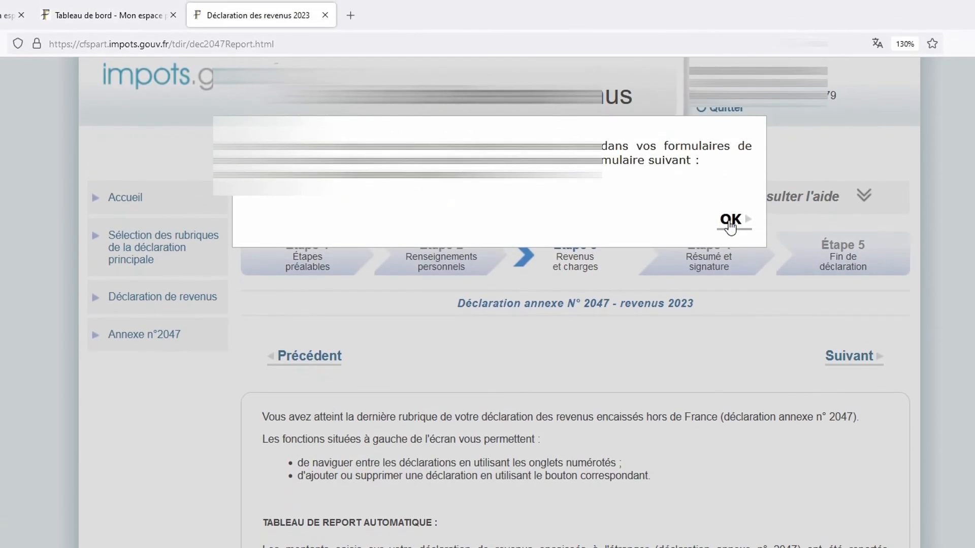
pyautogui.click(731, 223)
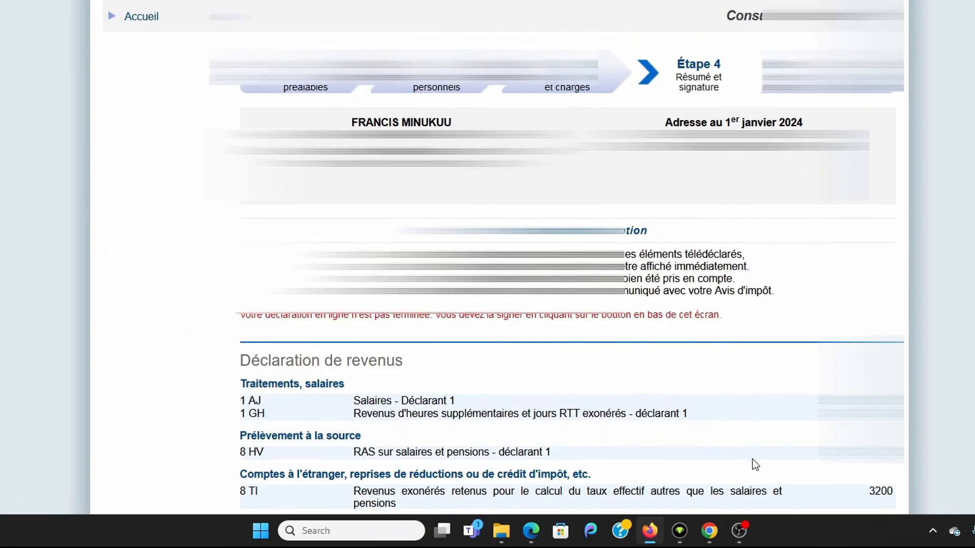
pyautogui.scroll(-10, 742, 448)
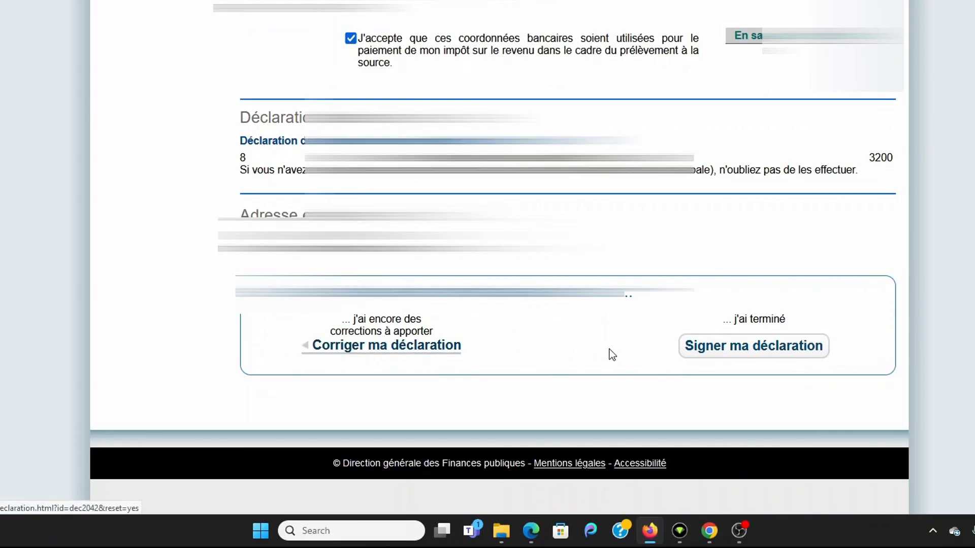
pyautogui.click(758, 355)
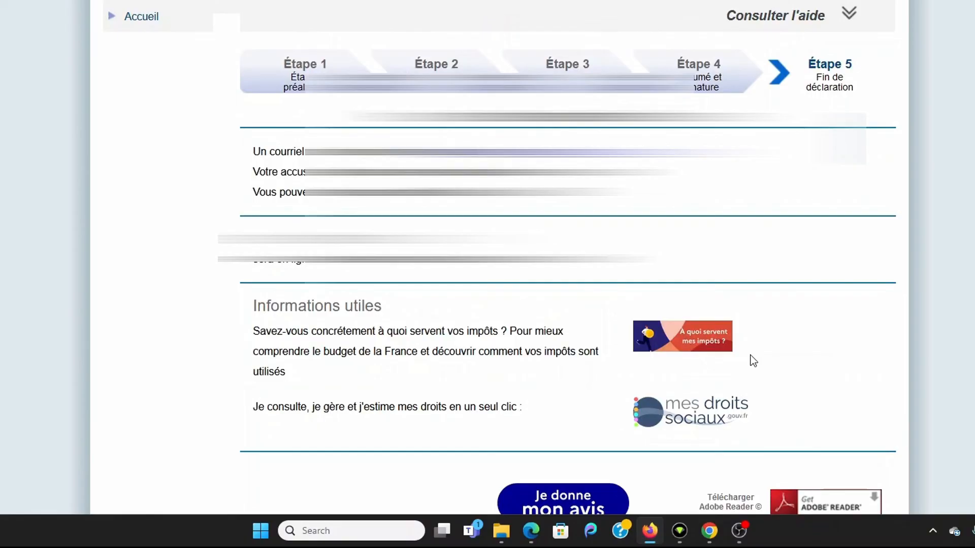